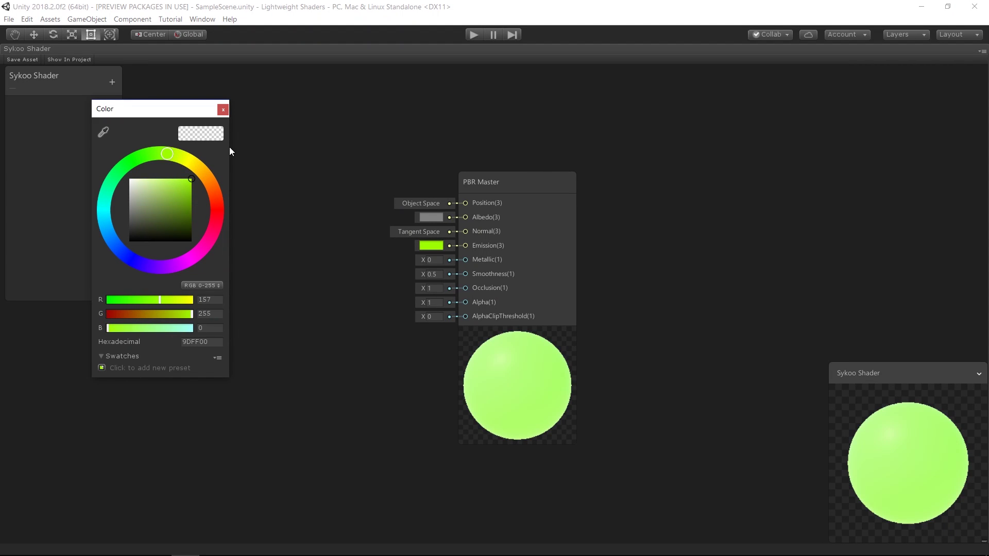
- Close the colour picker and bring up the Create Node menu on the graph canvas
click(224, 110)
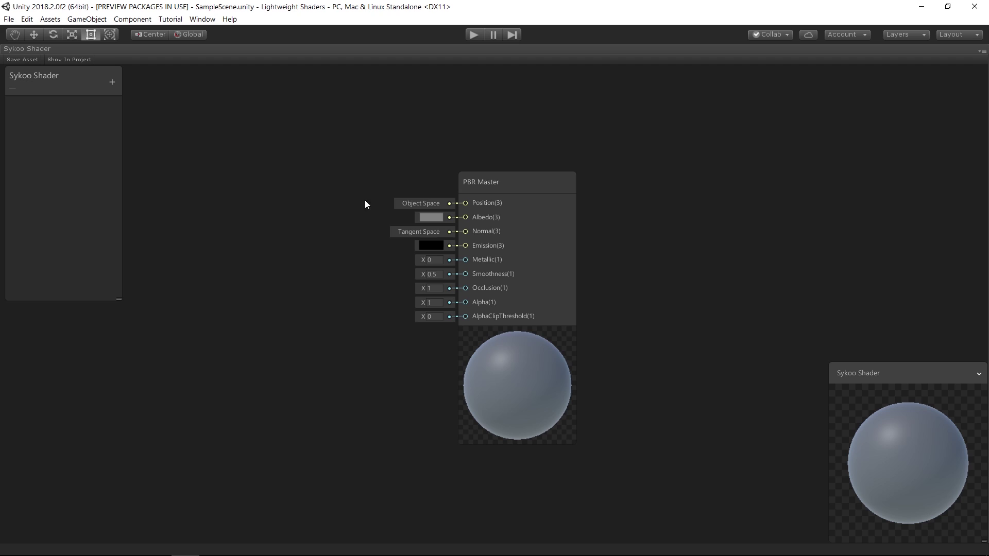
right_click(219, 209)
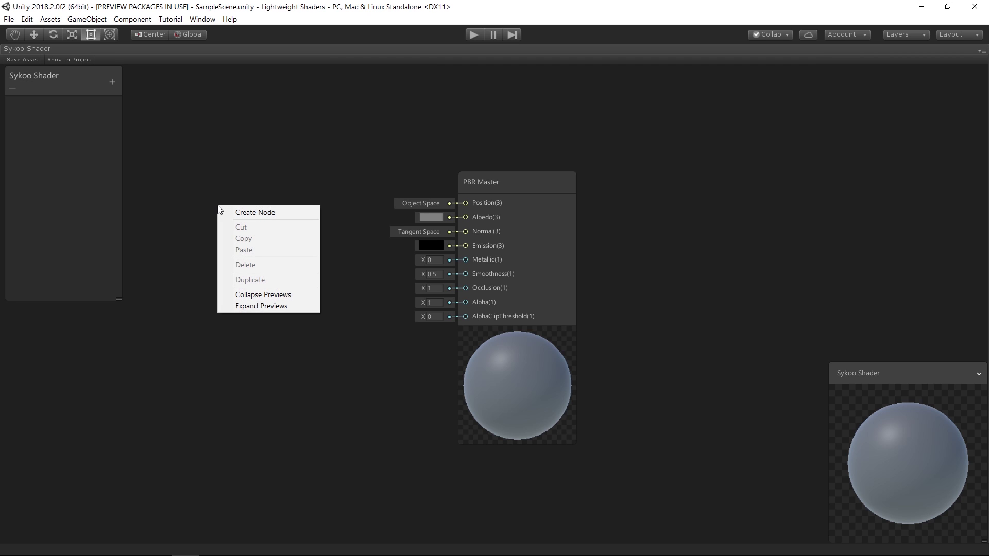
click(233, 213)
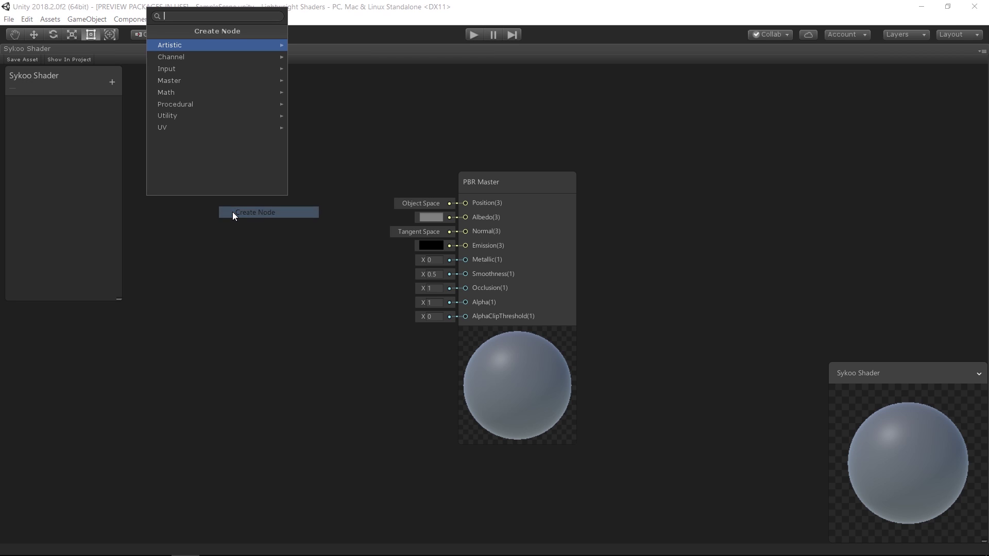
click(223, 260)
key(space)
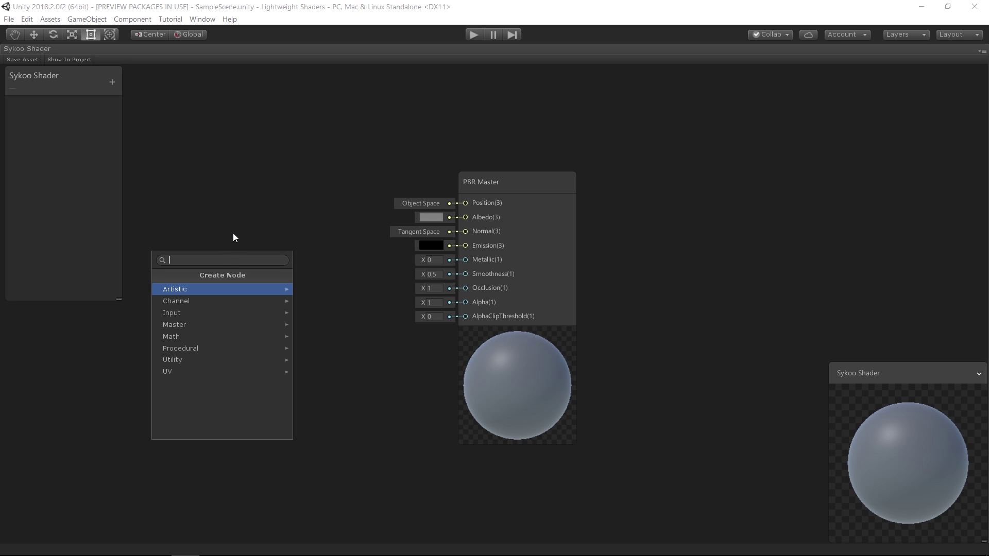
- Browse the Input node categories (Basic, Gradient, Texture), then search the nodes for 'color'
click(196, 313)
click(208, 291)
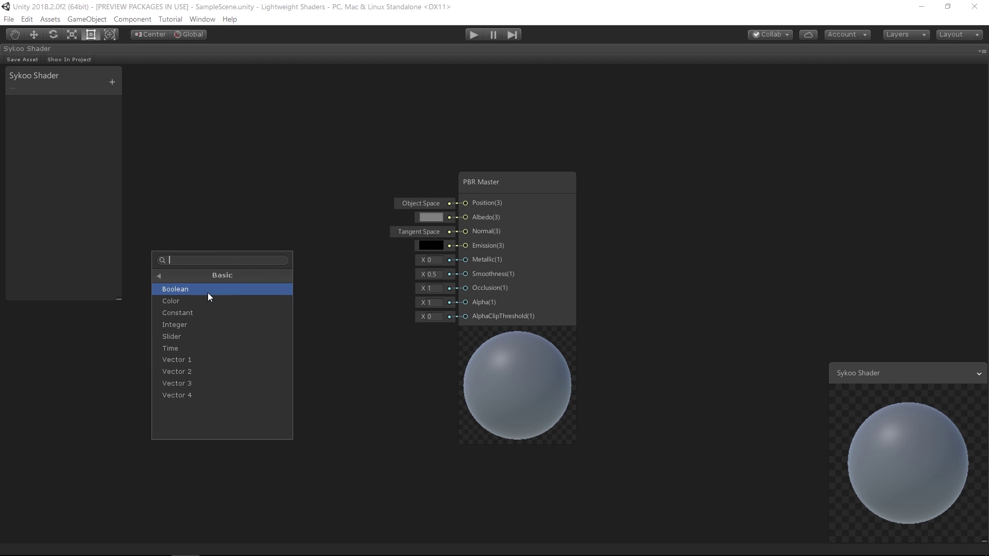
click(171, 278)
click(192, 313)
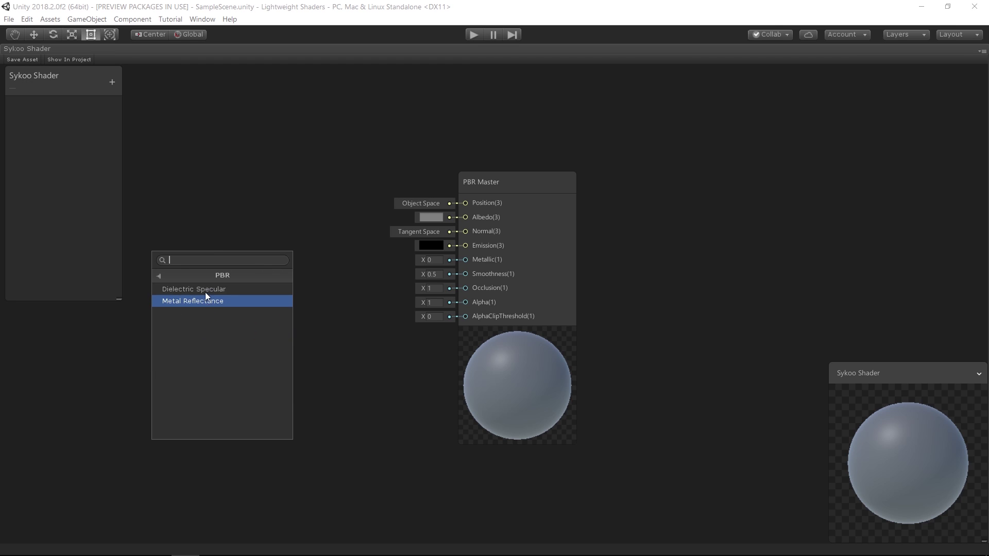
click(181, 277)
click(187, 359)
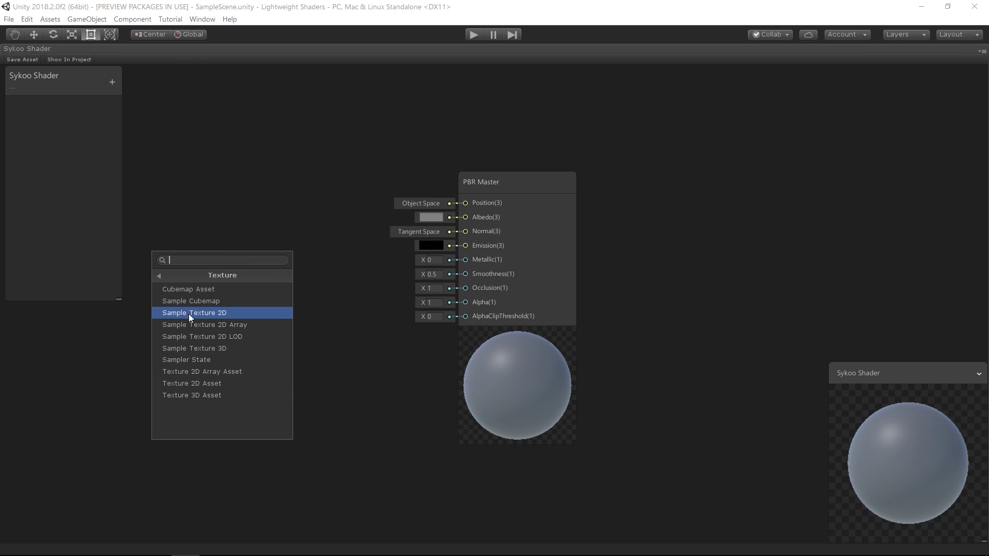
click(184, 277)
click(184, 276)
click(232, 225)
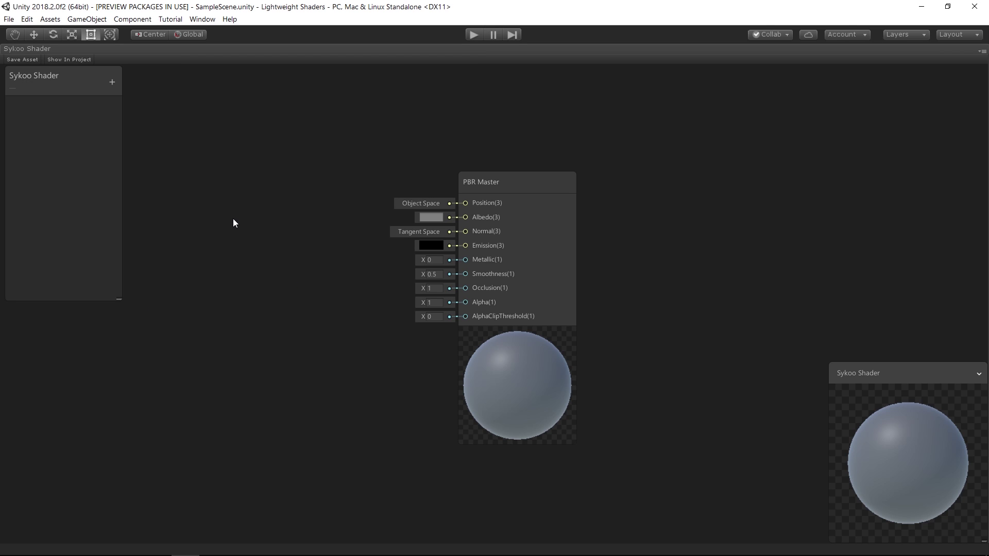
key(space)
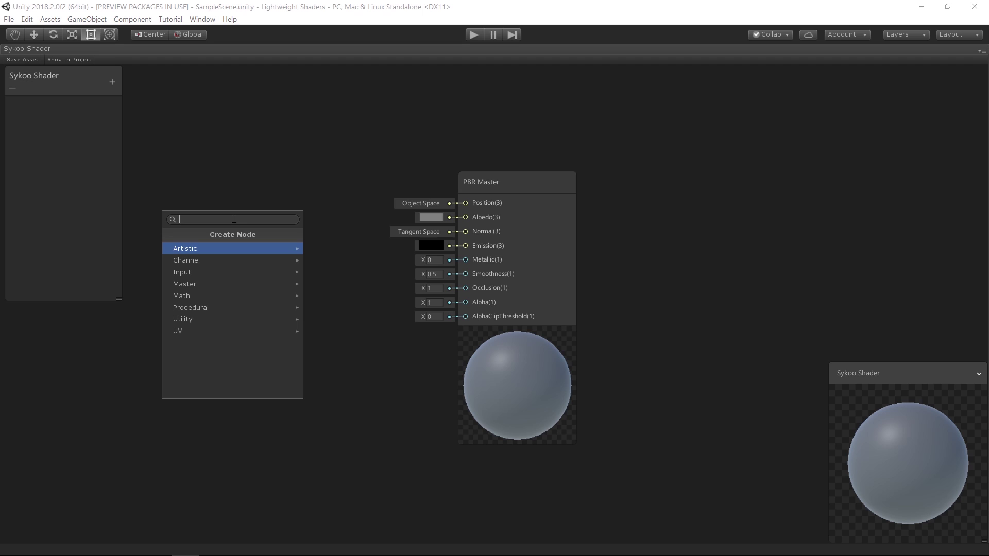
text(color)
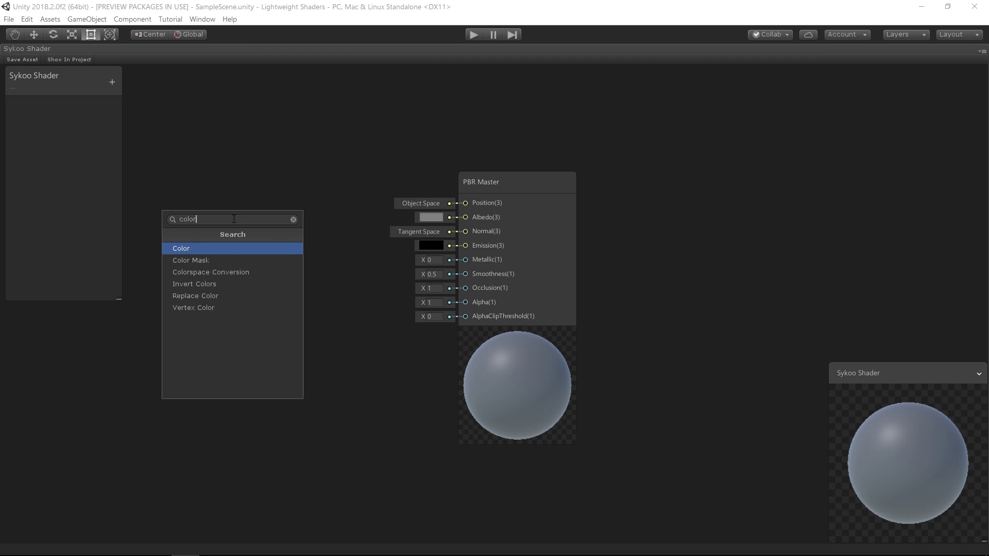
- Add the Color node from the 'color' search results
key(Return)
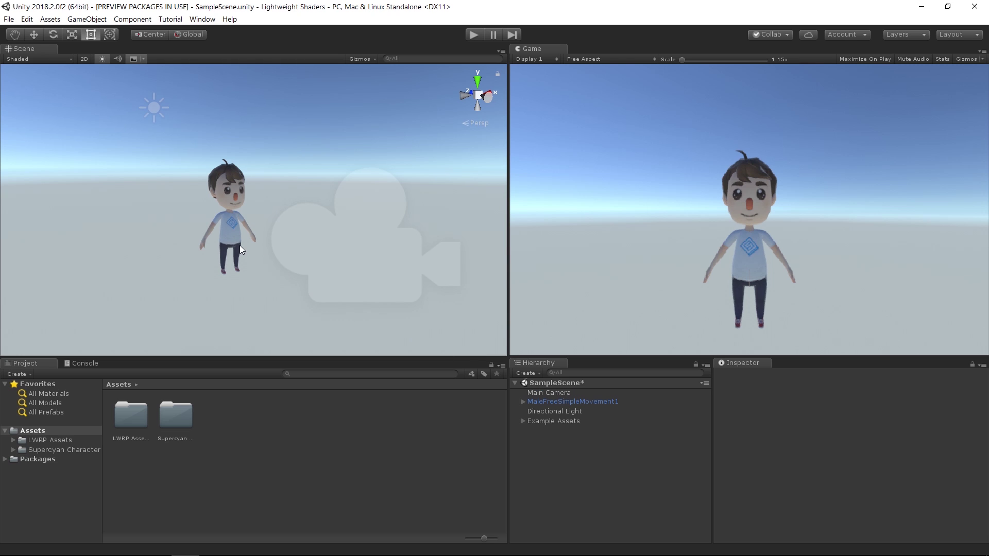
- Orbit the Scene view to see the character in profile, then facing the camera
alt+drag(240, 246, 309, 168)
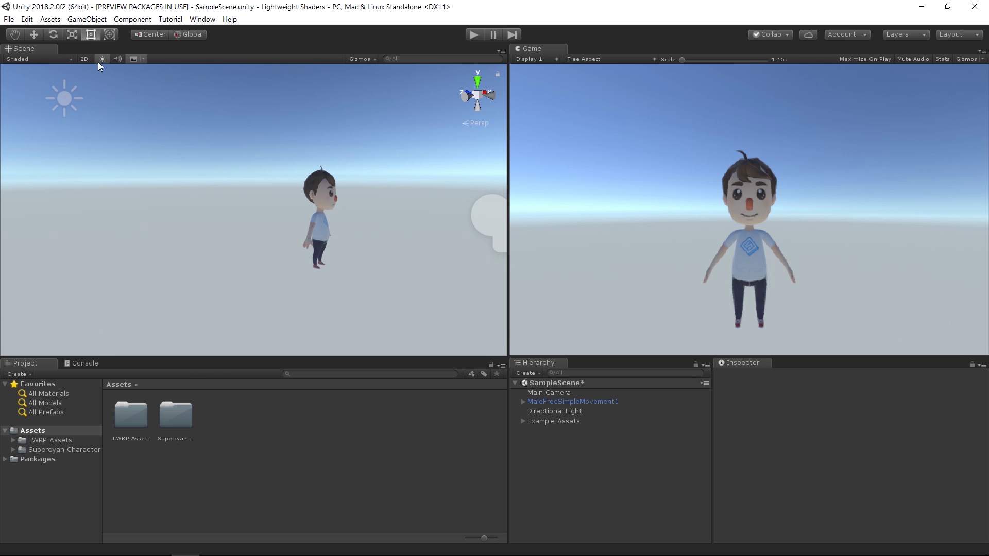
alt+drag(355, 170, 272, 180)
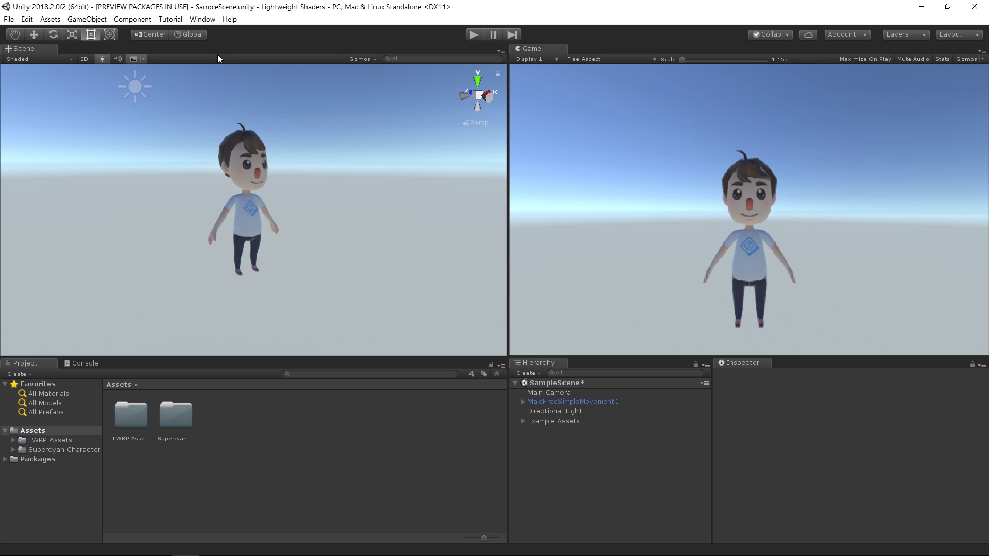
click(210, 23)
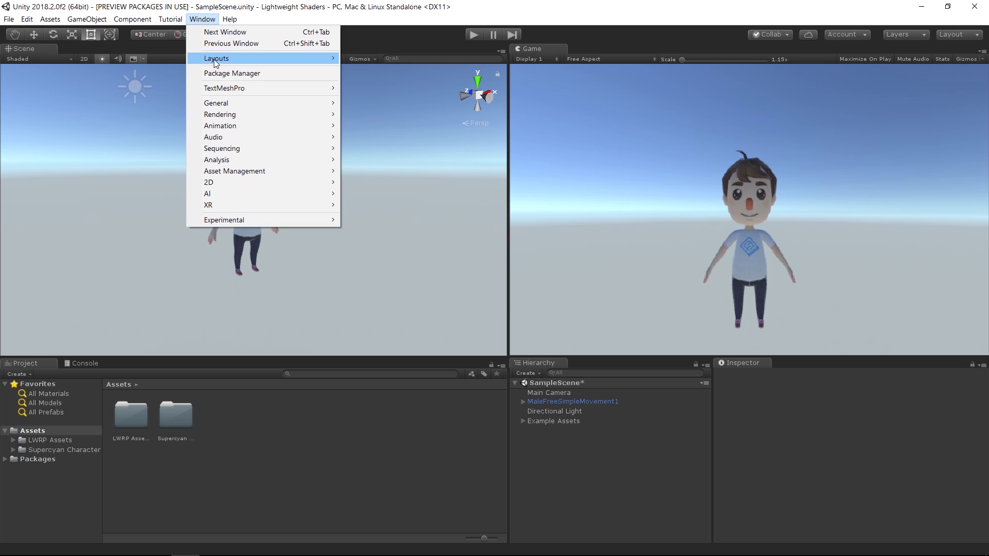
click(277, 73)
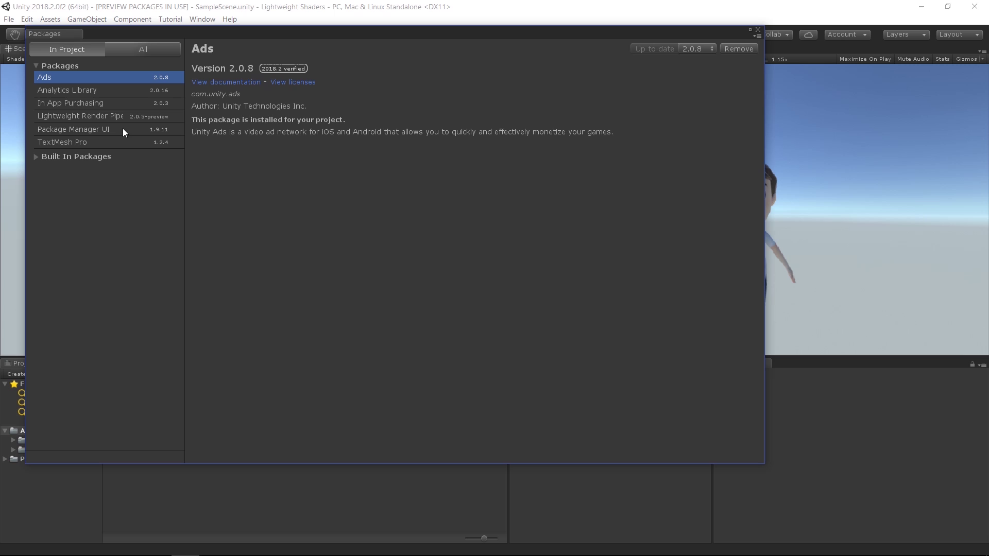
click(131, 116)
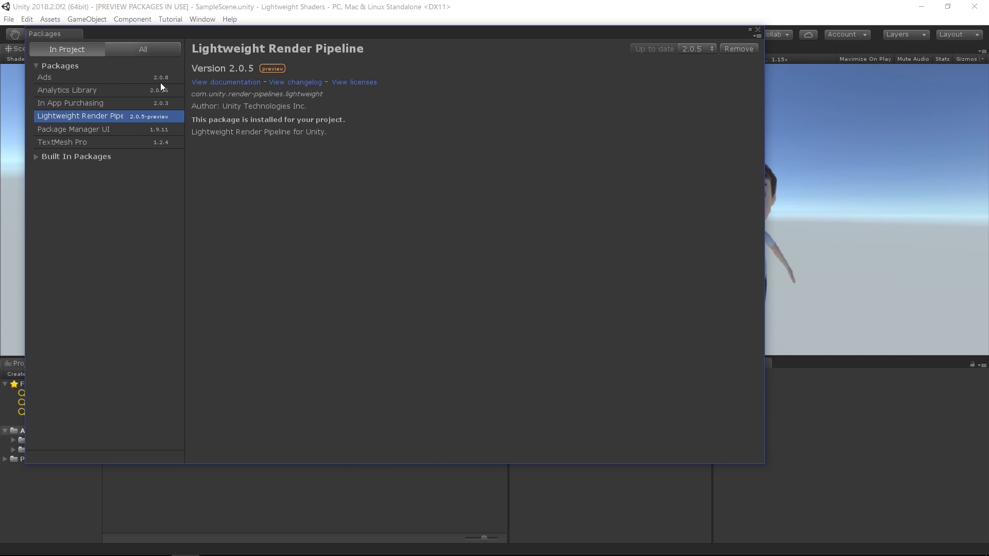
click(691, 47)
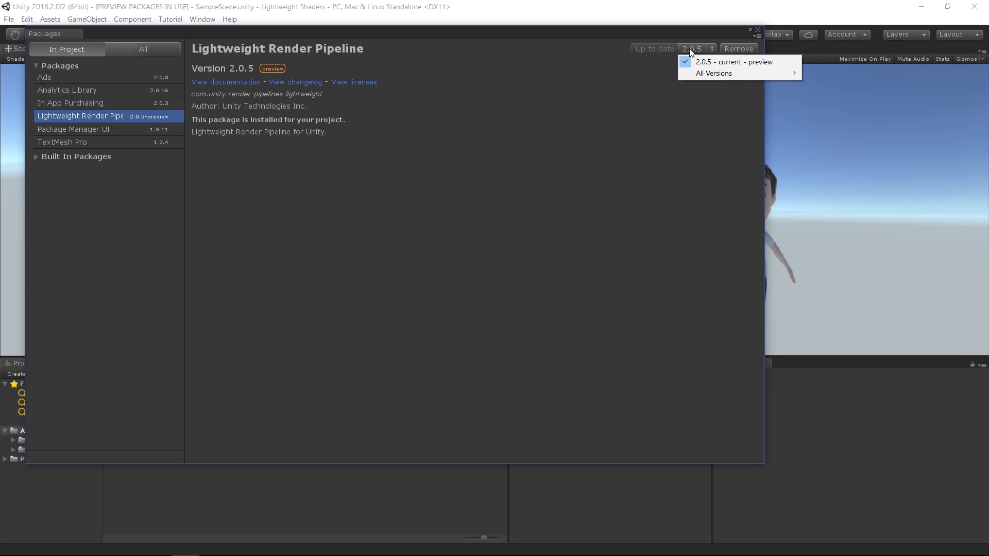
mouse_move(729, 75)
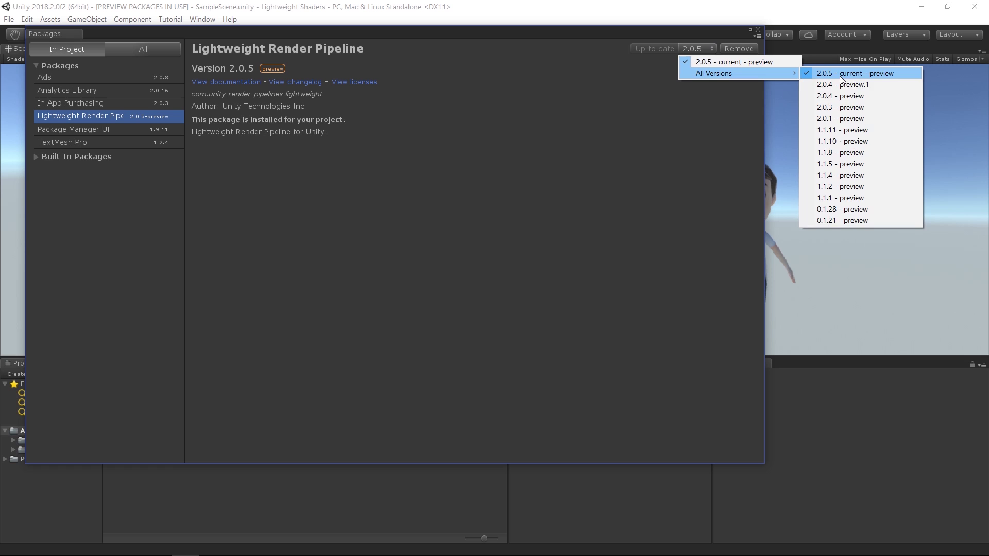
click(684, 107)
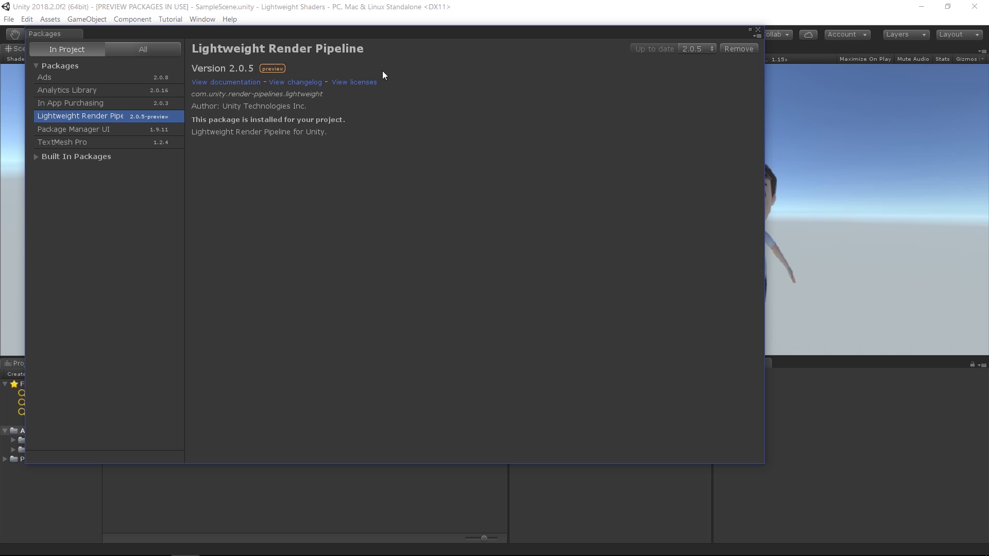
- Close the Package Manager, select MaleFreeSimpleMovement1, orbit the Scene view around it, then deselect
click(757, 31)
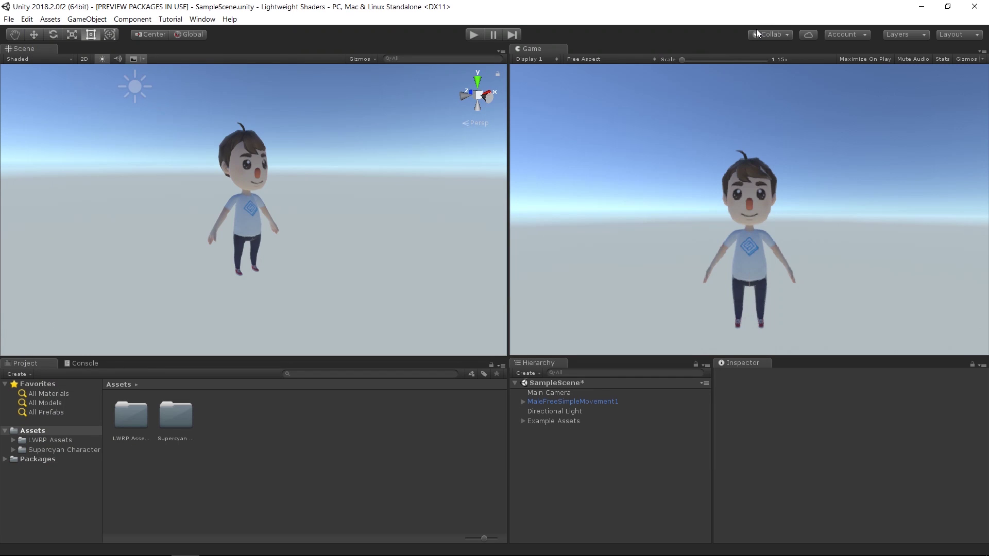
click(589, 403)
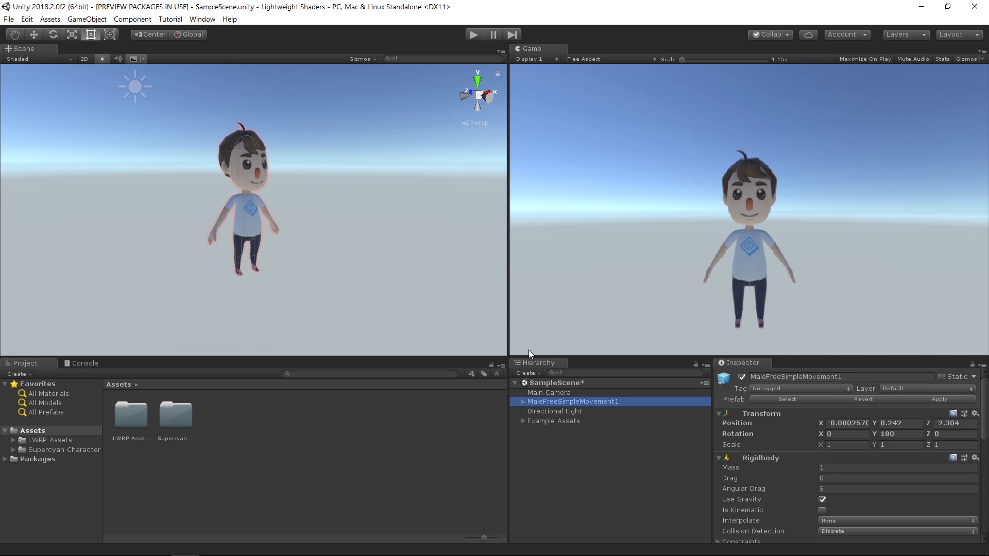
scroll(344, 265, down, 1)
scroll(345, 263, down, 1)
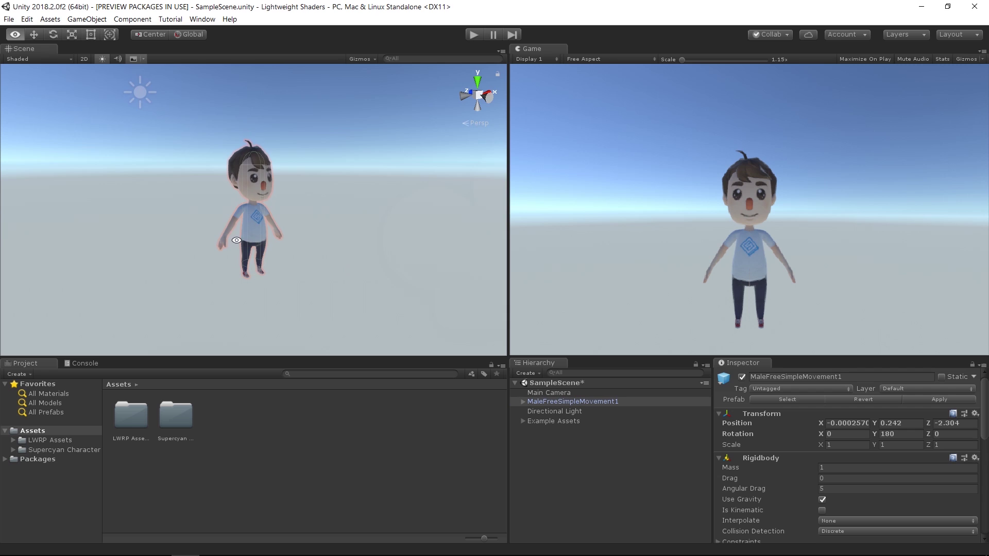
alt+drag(233, 240, 291, 275)
key(t)
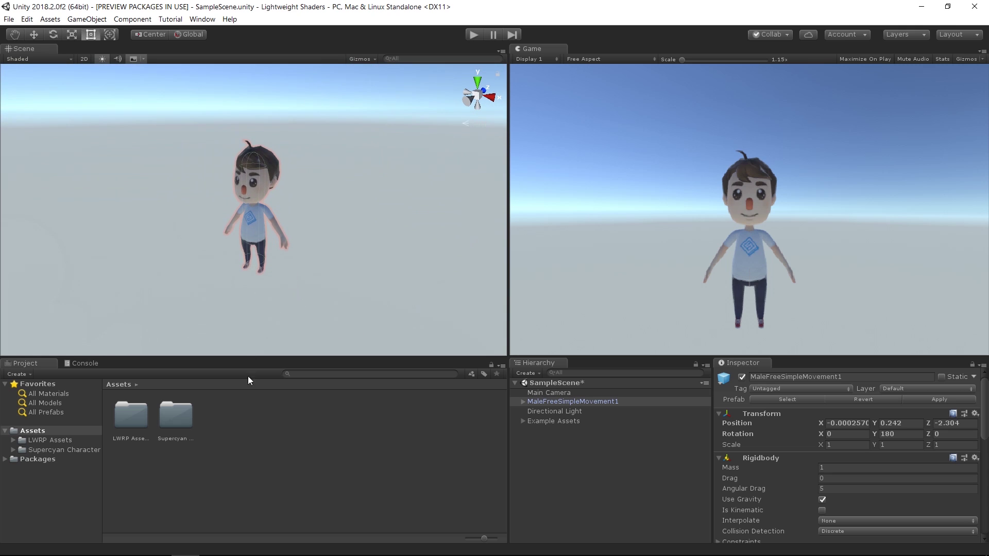
click(236, 430)
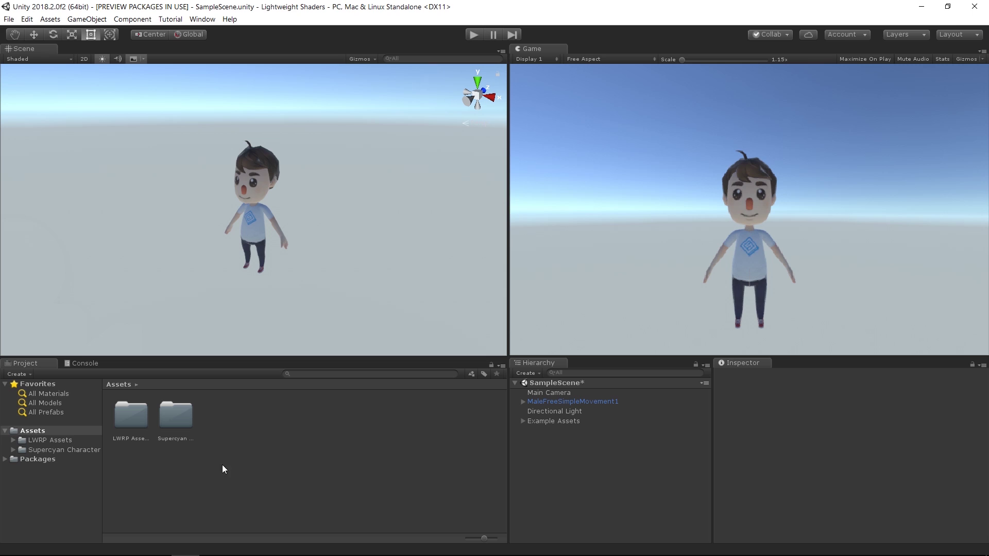
- Create a new PBR Graph via Create > Shader and name it 'Sykoo Shader'
right_click(246, 421)
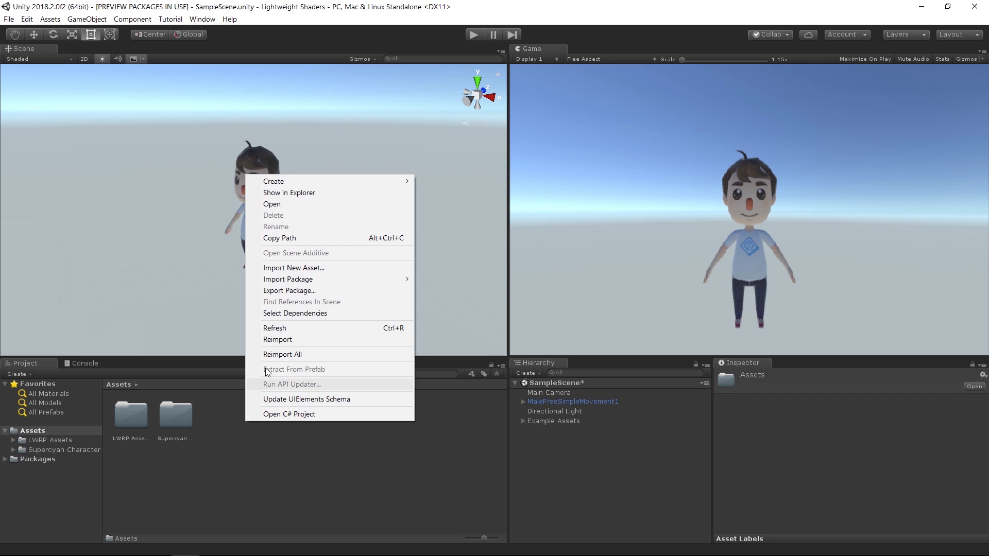
mouse_move(300, 189)
mouse_move(452, 180)
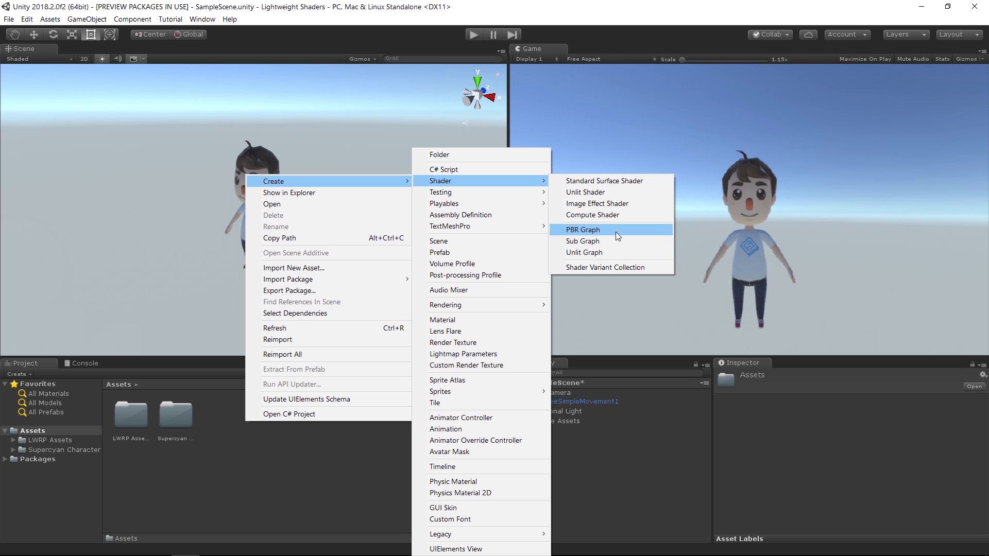
click(616, 232)
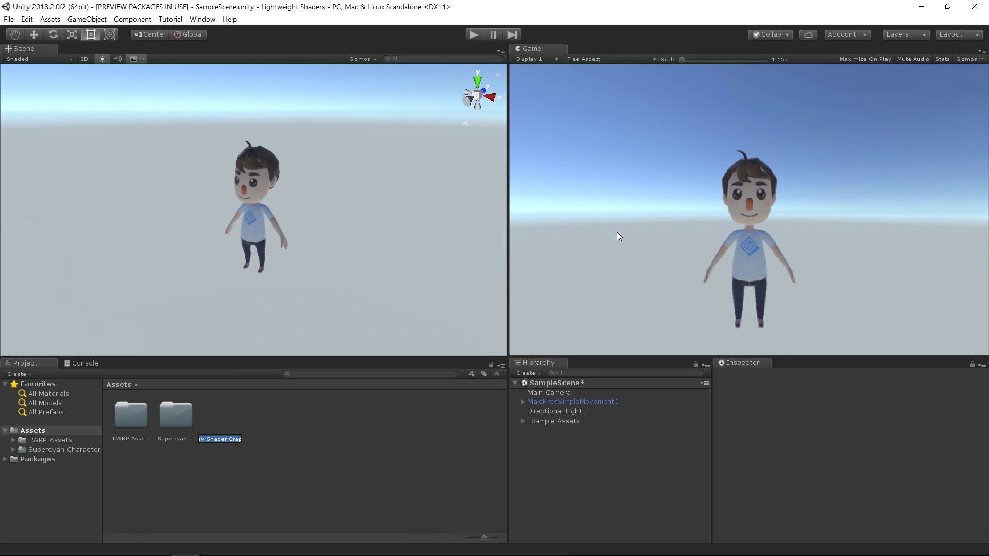
text(Sykoo Shader)
key(Return)
- Create a new material in Assets named 'Sykoo Material'
right_click(273, 465)
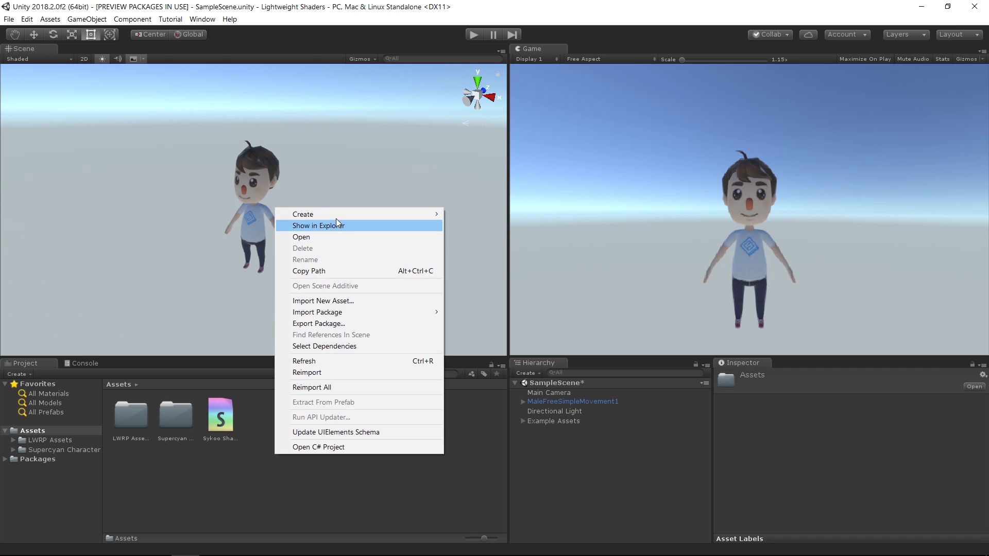
mouse_move(336, 218)
click(504, 323)
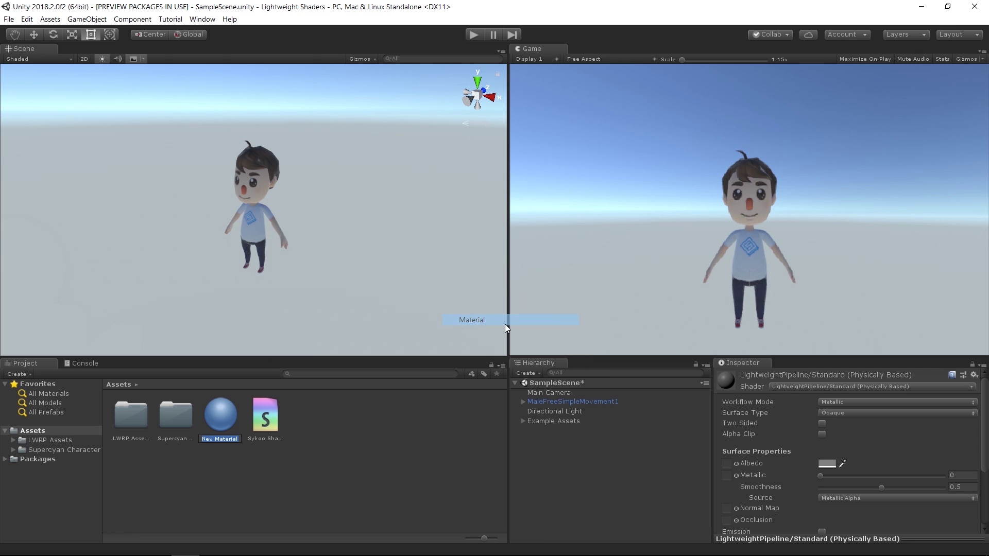
text(Sykoo Sh)
text(ader)
key(BackSpace)
key(BackSpace)
key(BackSpace)
key(BackSpace)
key(BackSpace)
key(BackSpace)
text(Material)
key(Return)
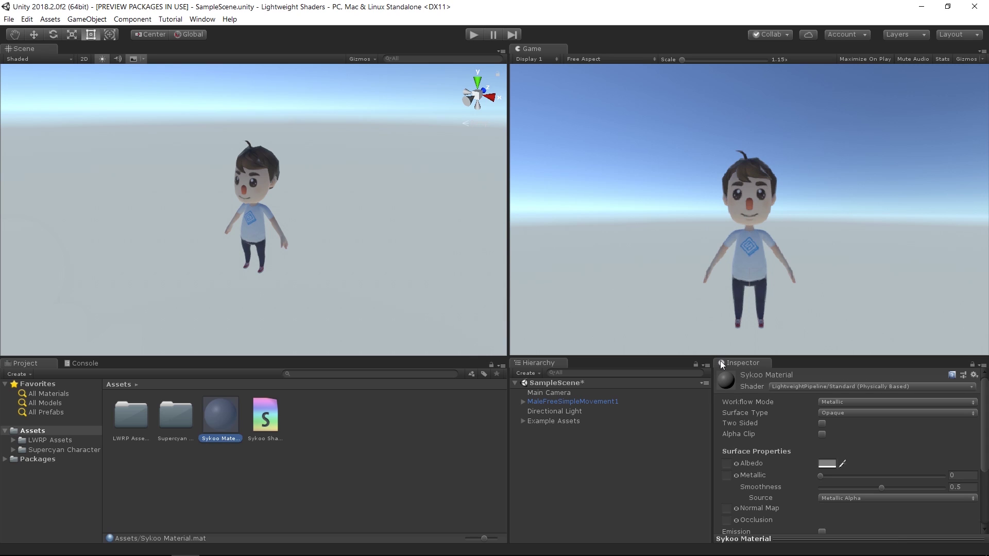
- Set the material's shader to Sykoo Shader, drag it onto the character, and orbit to check
click(780, 386)
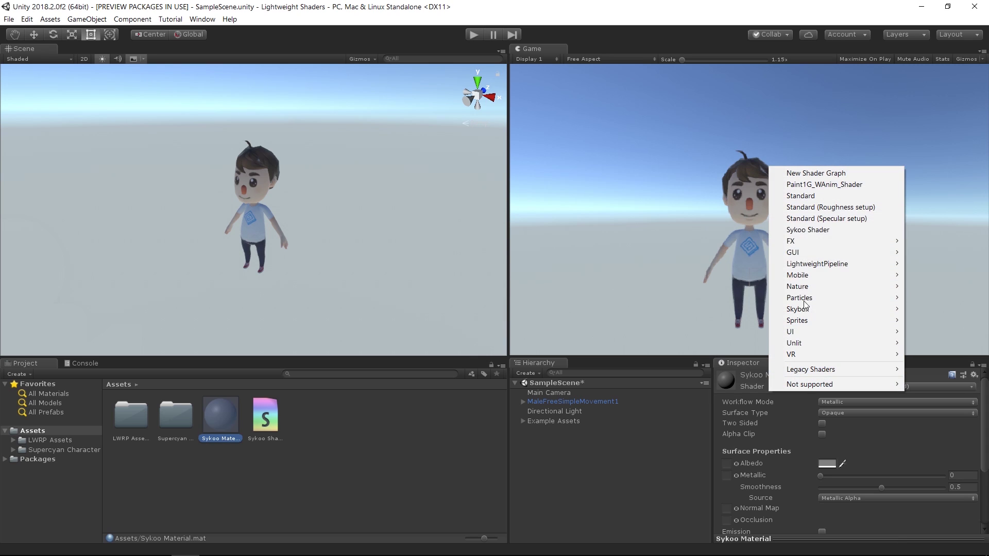
click(817, 227)
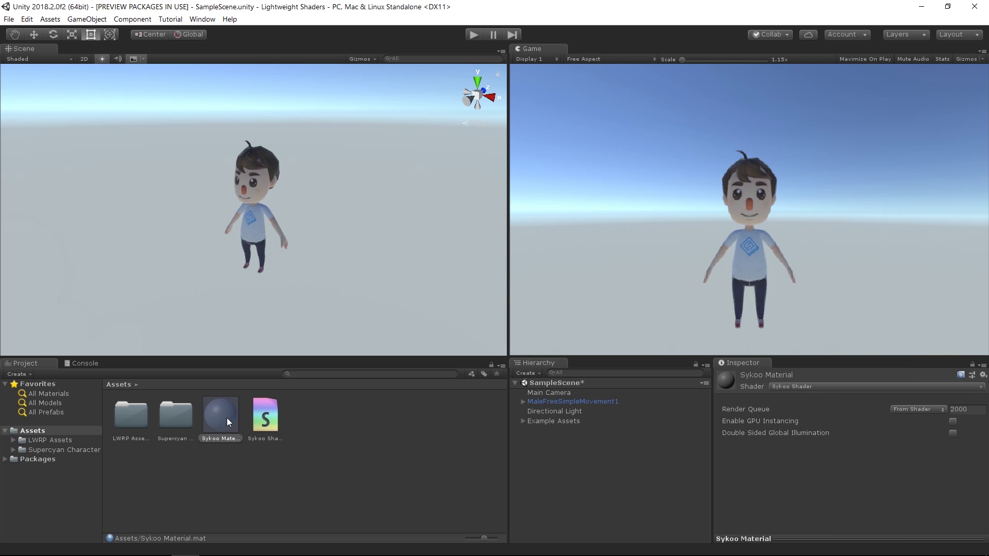
drag(227, 418, 264, 238)
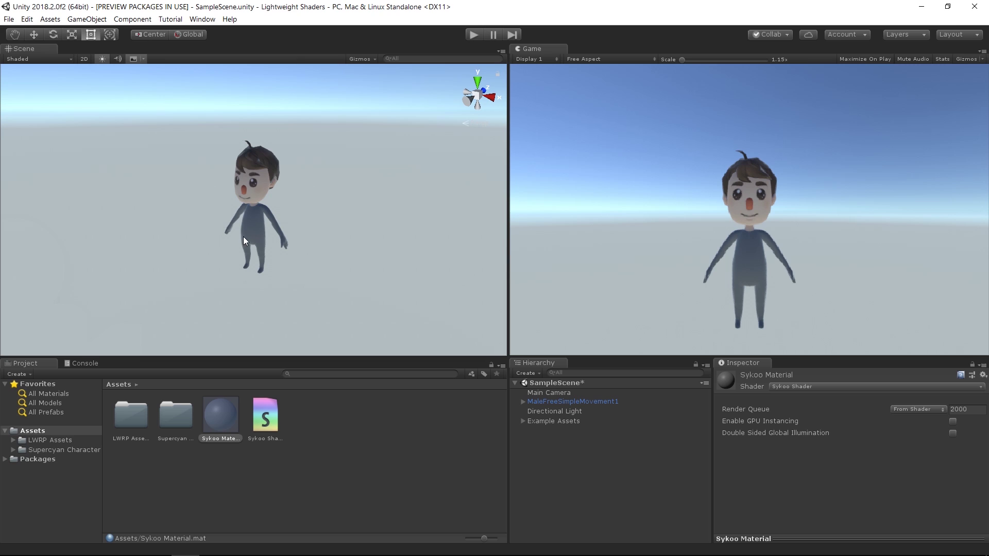
alt+drag(216, 243, 292, 227)
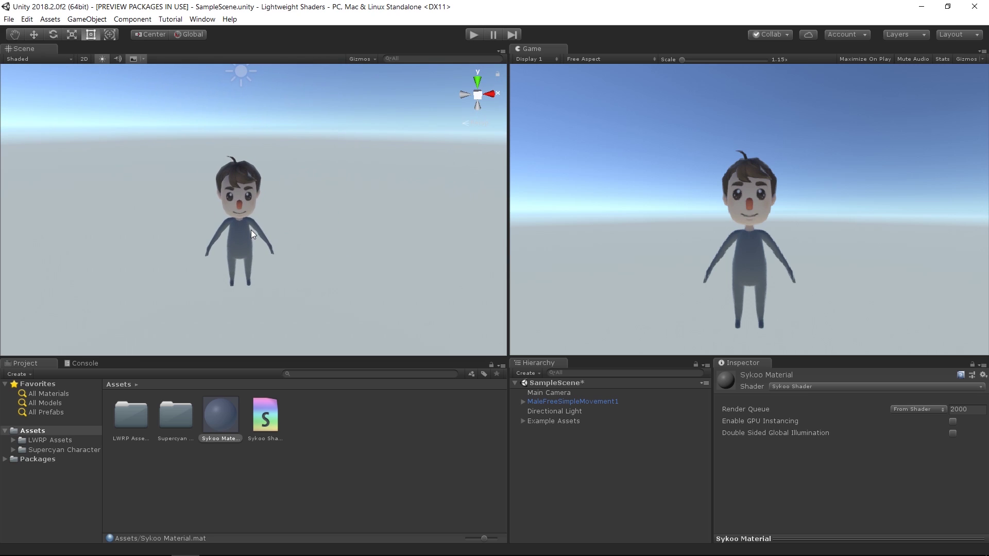
alt+drag(252, 272, 326, 286)
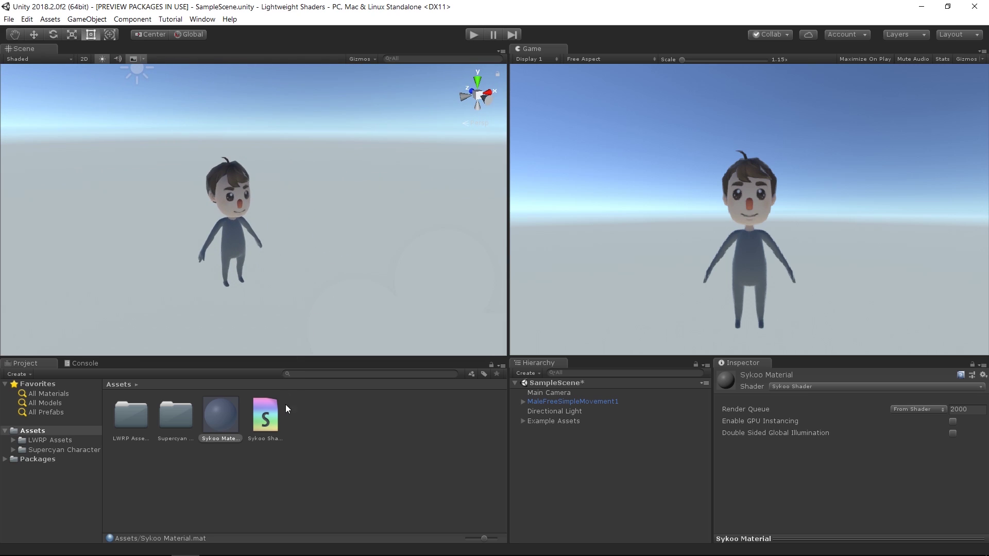
- Open Sykoo Shader in the Shader Editor, dock it beside the Scene tab and maximise it
click(278, 415)
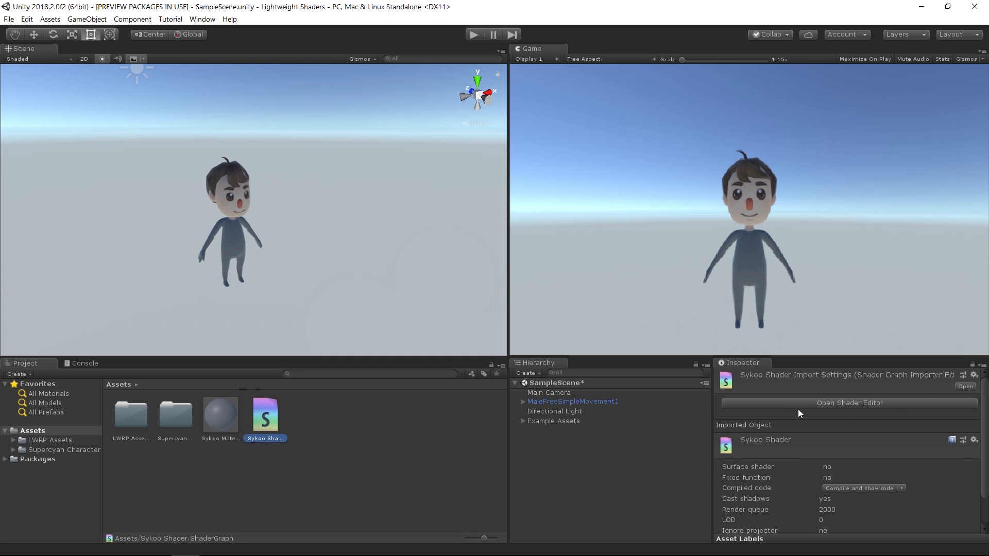
click(820, 402)
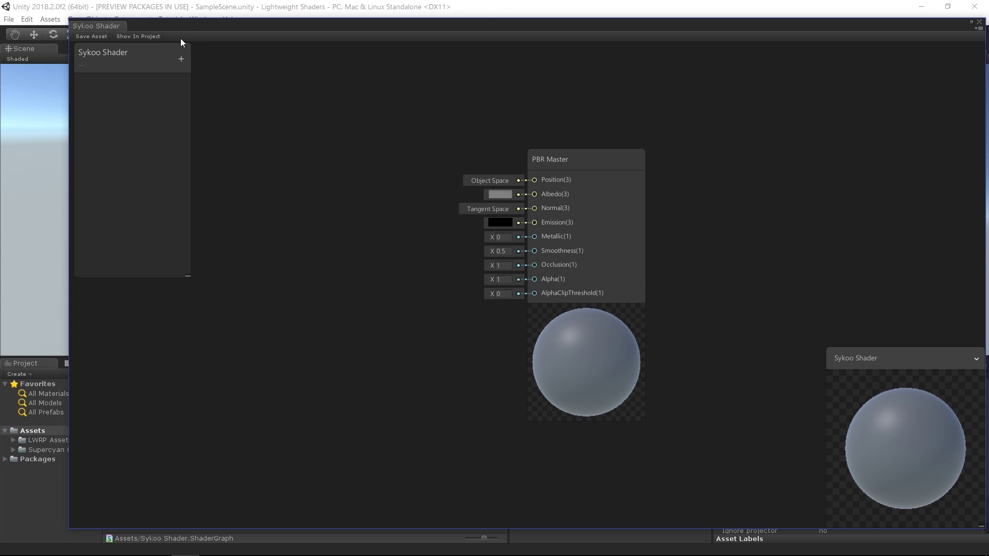
drag(188, 24, 156, 36)
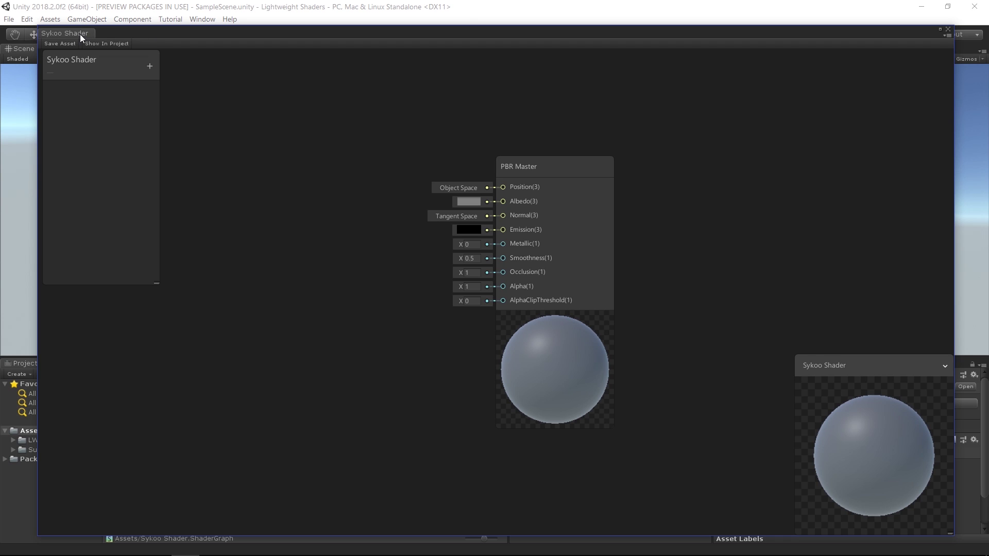
drag(80, 34, 701, 467)
drag(467, 66, 630, 113)
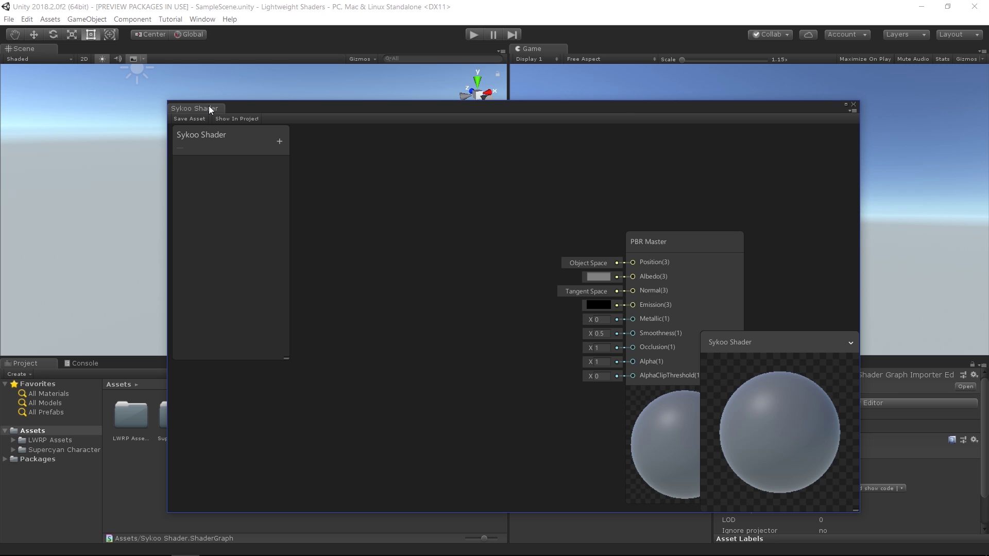
drag(209, 107, 108, 49)
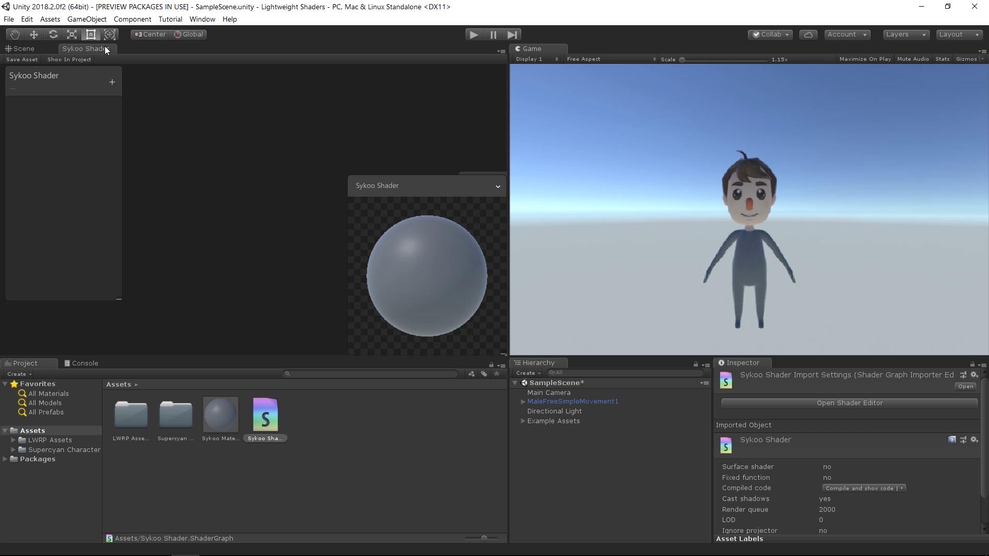
double_click(106, 49)
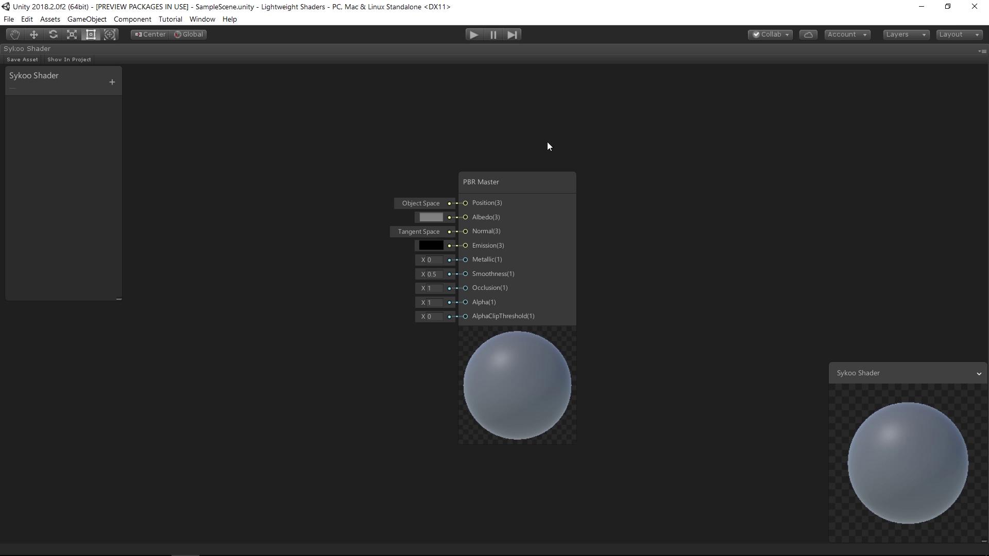
click(542, 292)
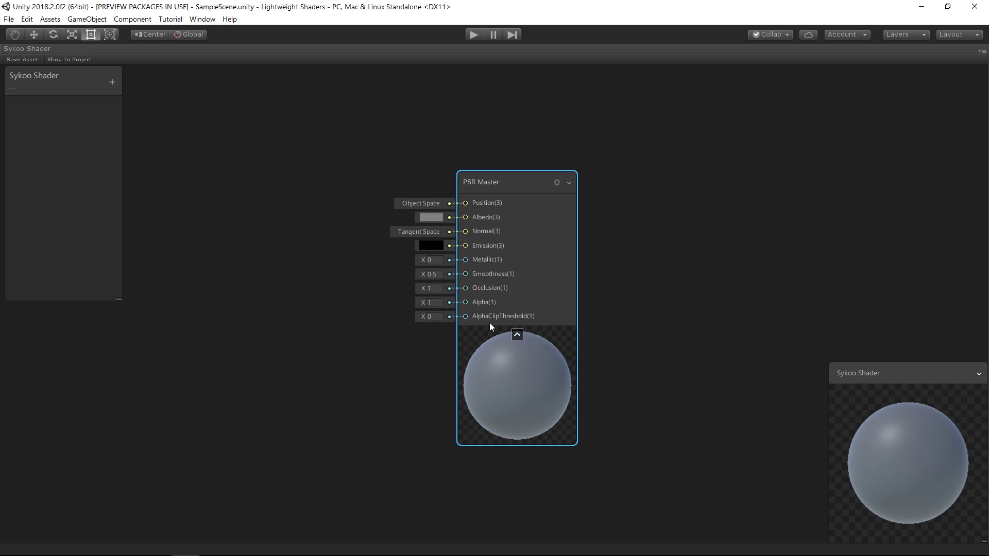
drag(465, 273, 310, 237)
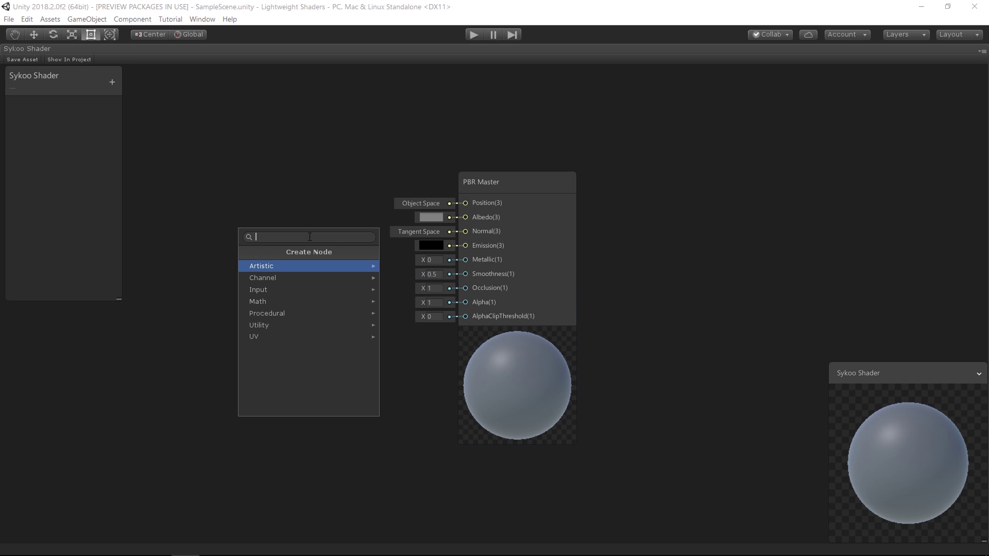
click(613, 266)
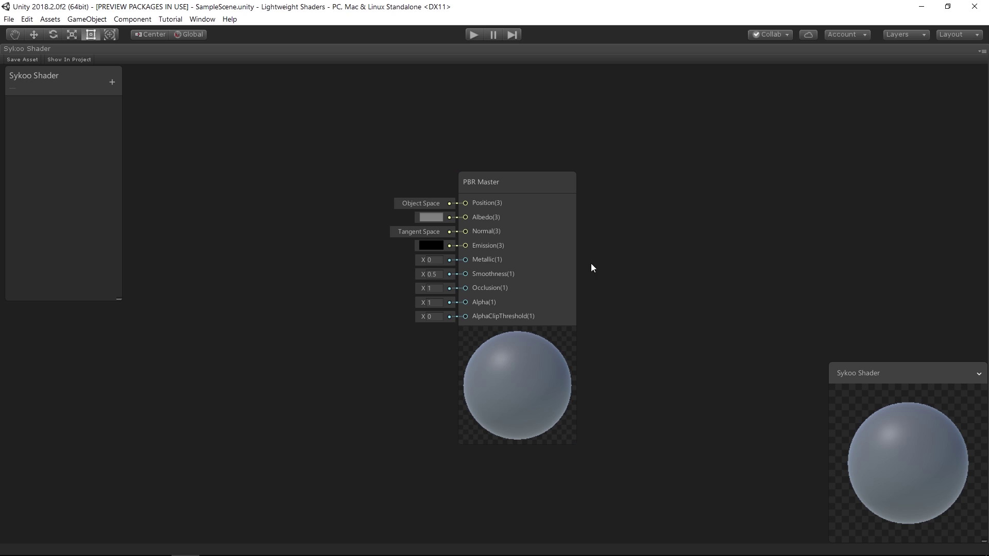
click(430, 217)
mouse_move(184, 197)
mouse_down()
mouse_move(230, 163)
mouse_move(175, 190)
mouse_up()
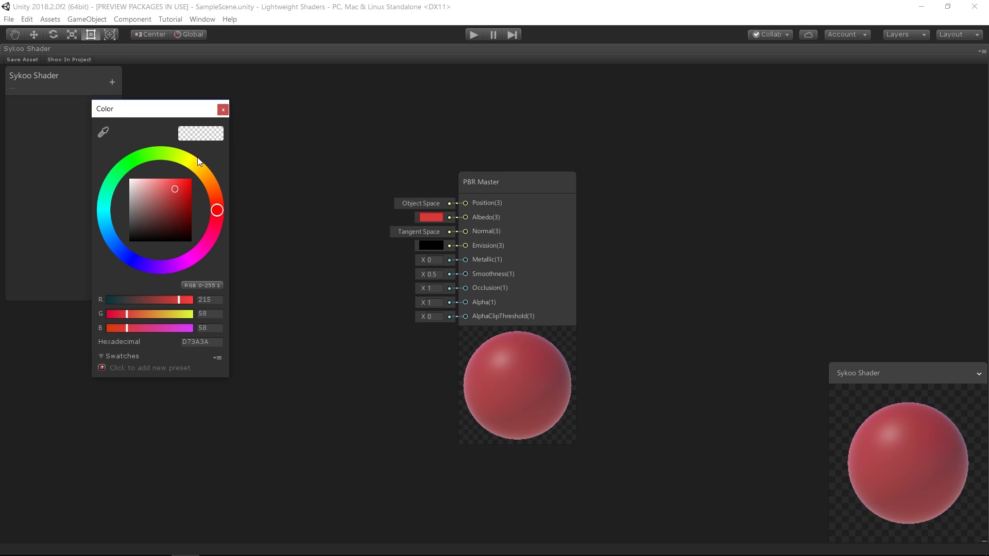
click(222, 110)
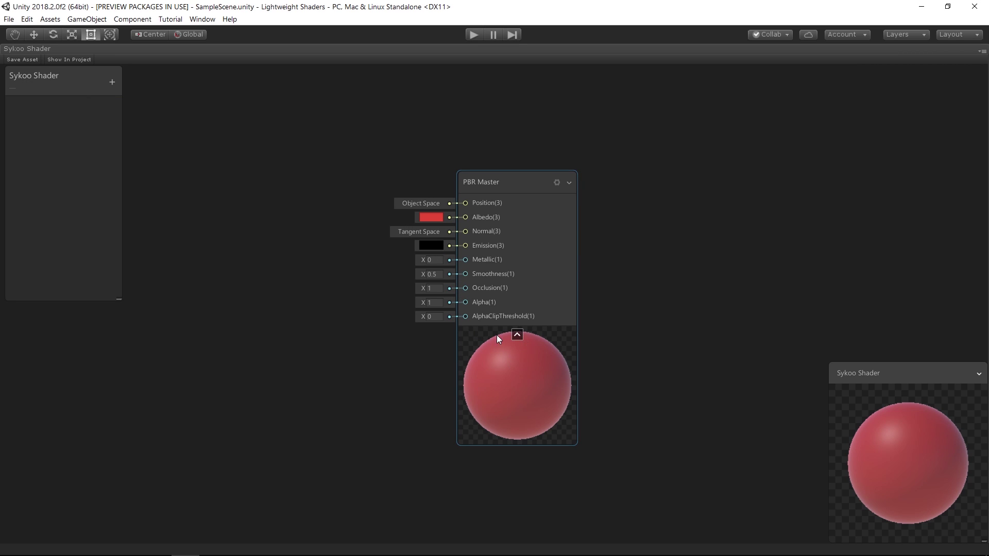
key(ctrl+z)
click(430, 245)
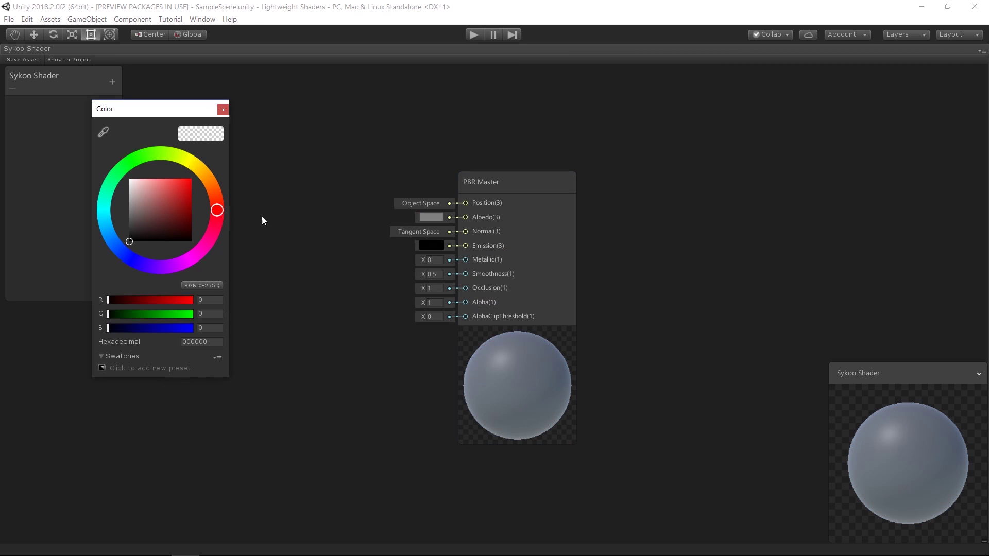
drag(170, 206, 169, 159)
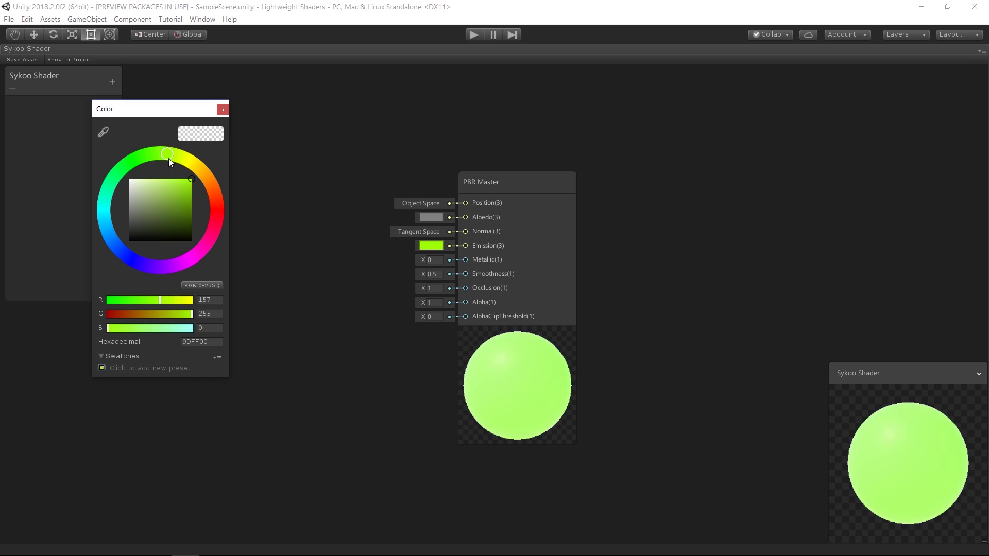
click(224, 110)
key(ctrl+z)
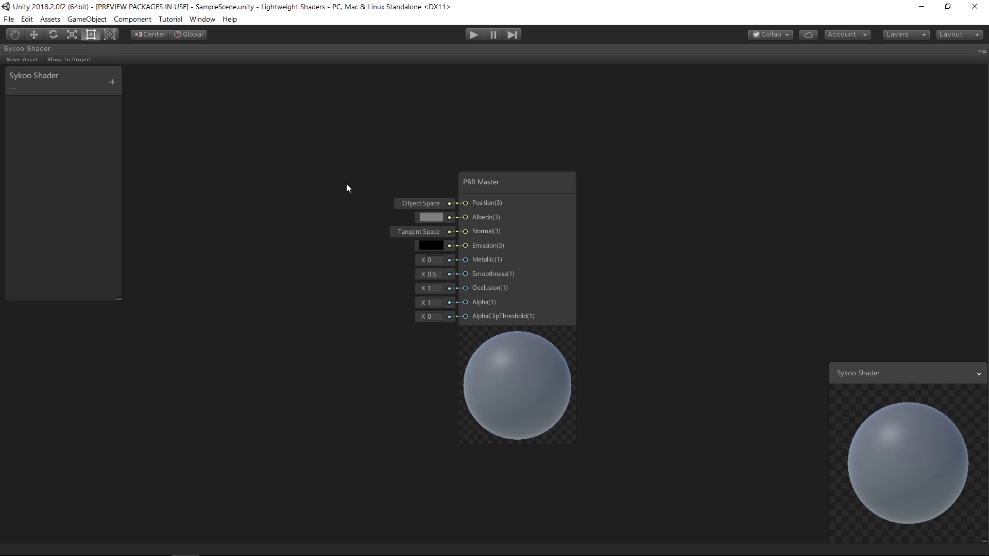
- Open the Create Node list from the canvas context menu, then reopen it with Space
right_click(218, 206)
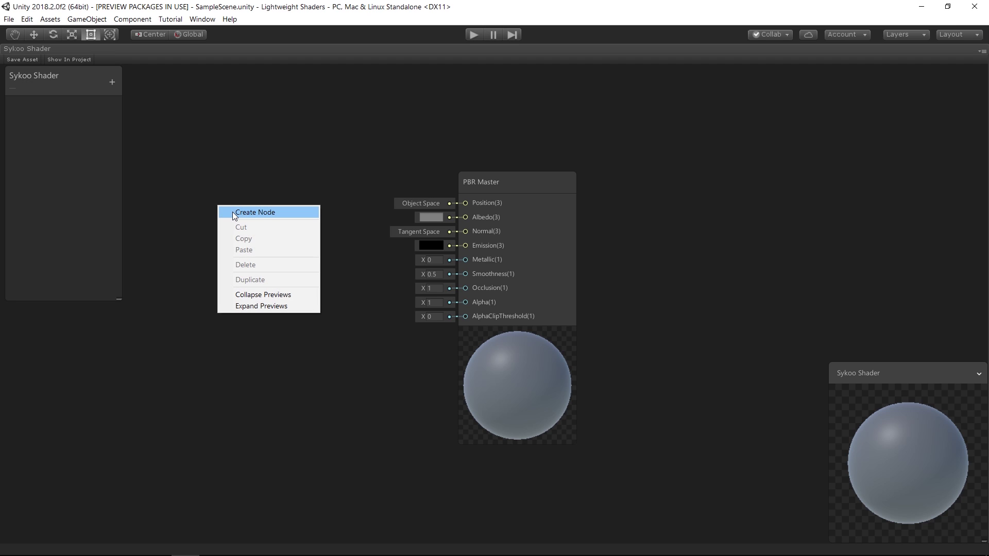
click(233, 212)
click(223, 264)
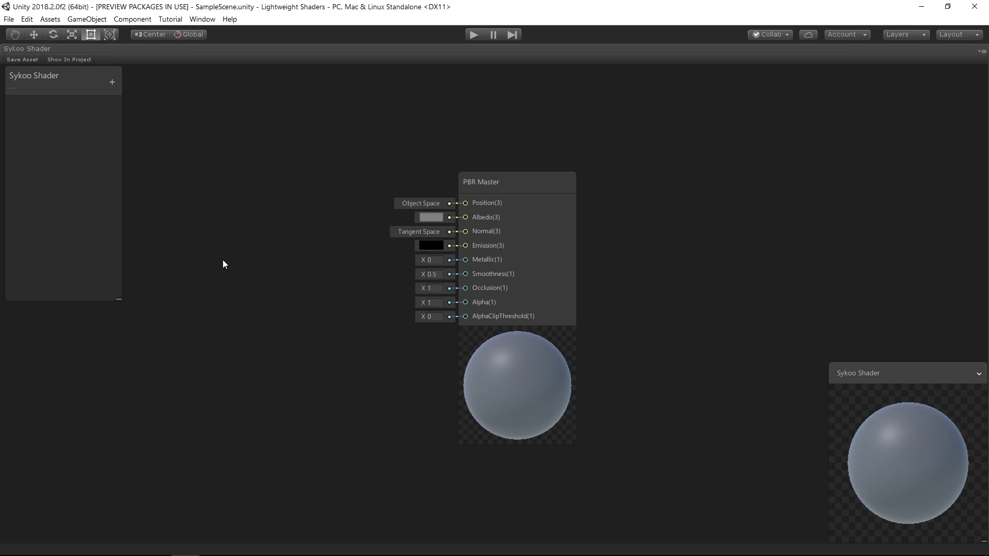
key(space)
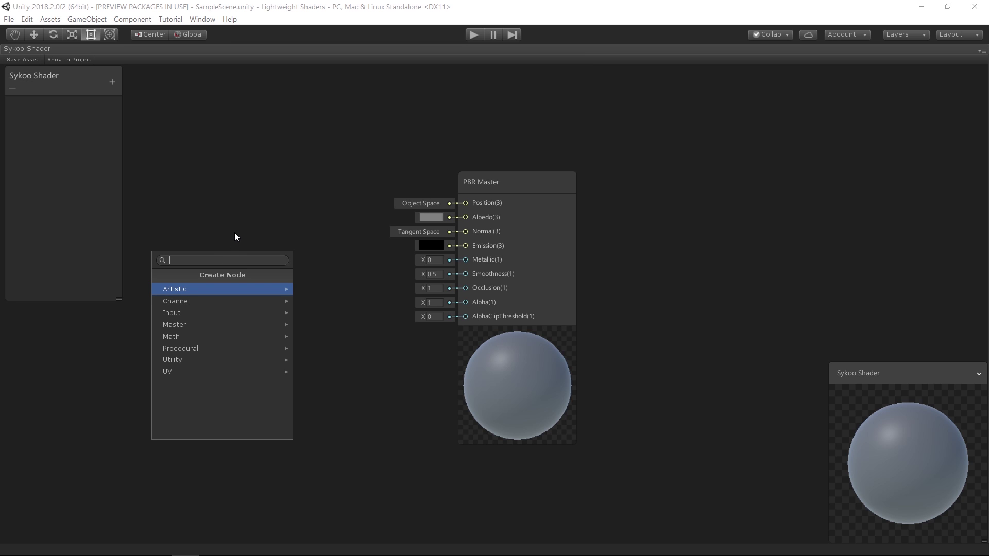
- Browse the Input category's Basic, PBR and Texture nodes, then close the list without adding anything
click(194, 315)
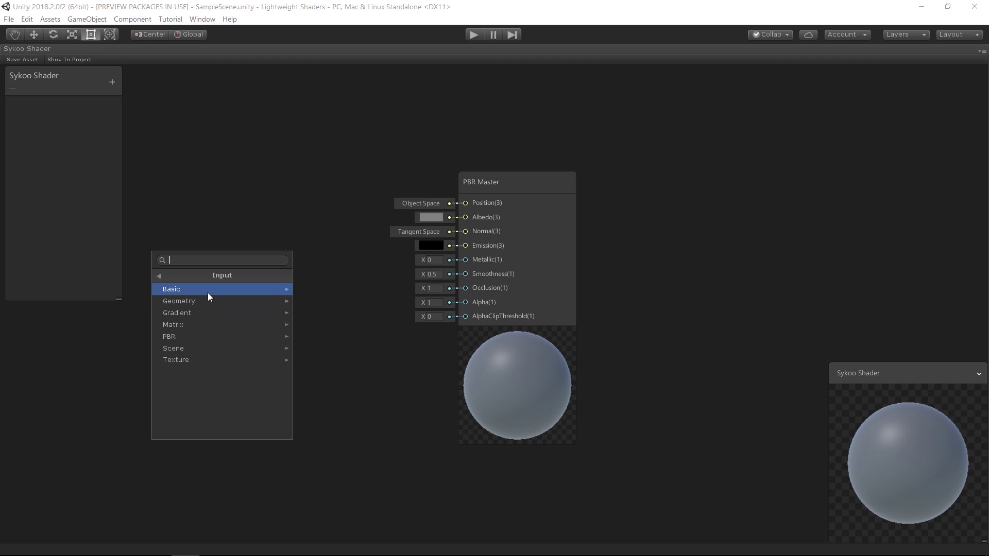
click(208, 290)
click(171, 279)
click(205, 337)
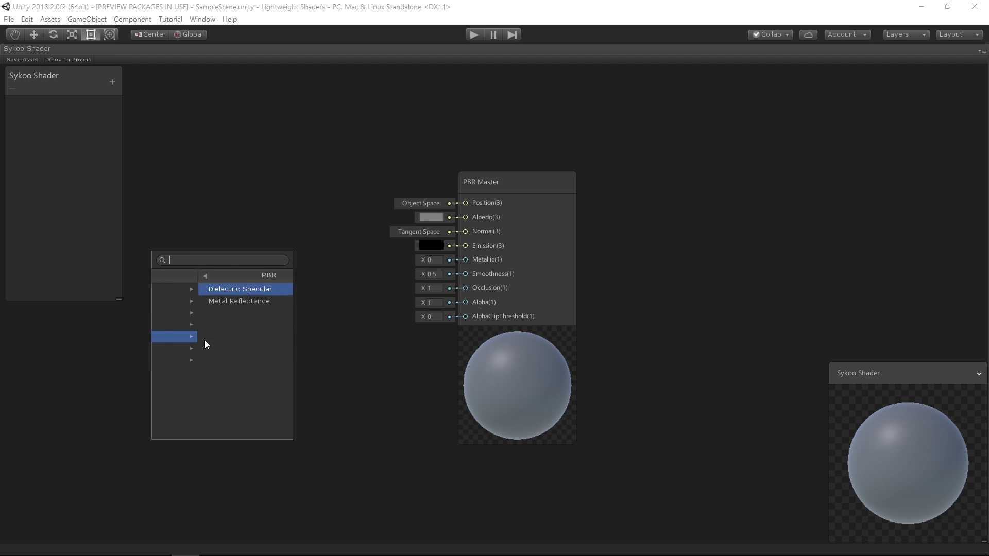
click(181, 277)
click(186, 359)
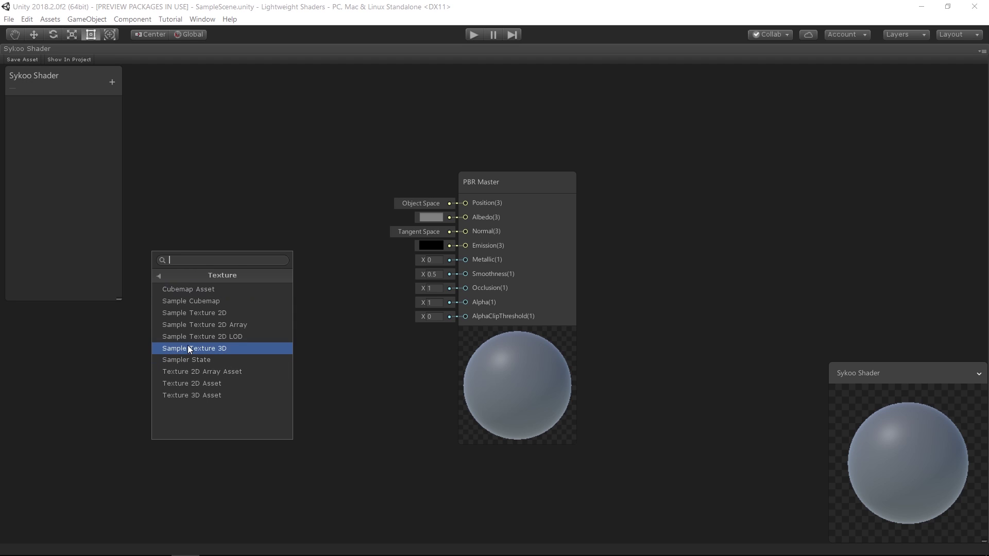
click(184, 277)
click(183, 277)
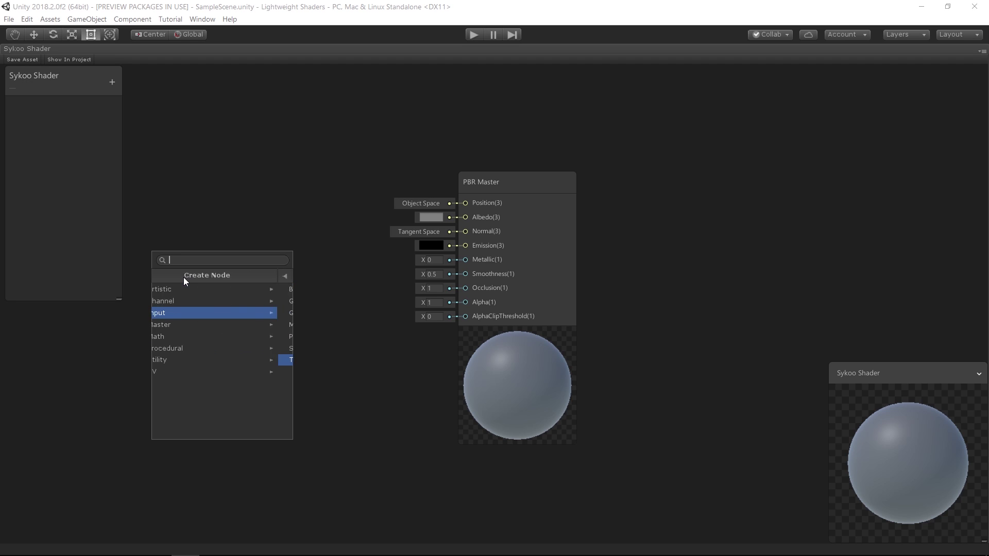
click(232, 221)
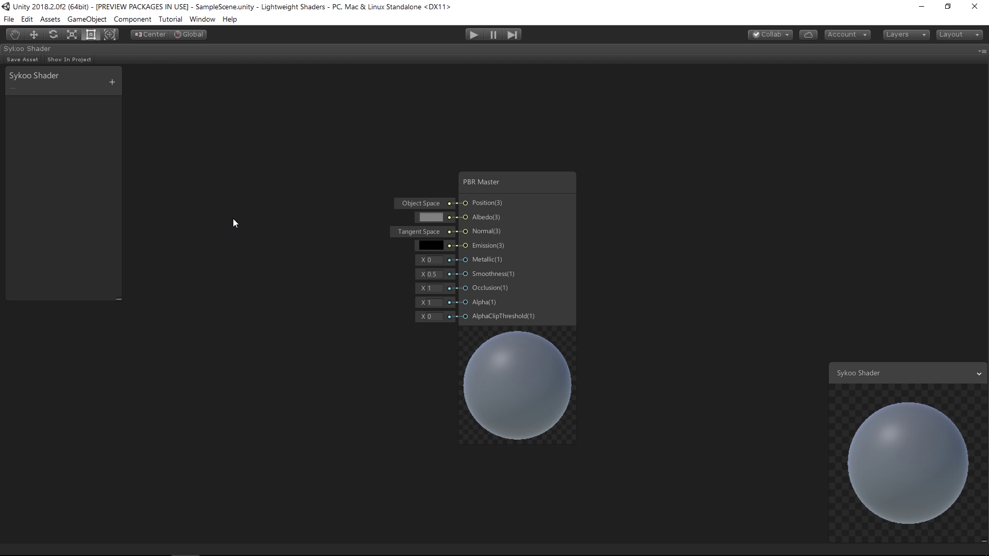
- Search 'color', add the Color node, place it left of PBR Master and recentre the view
key(space)
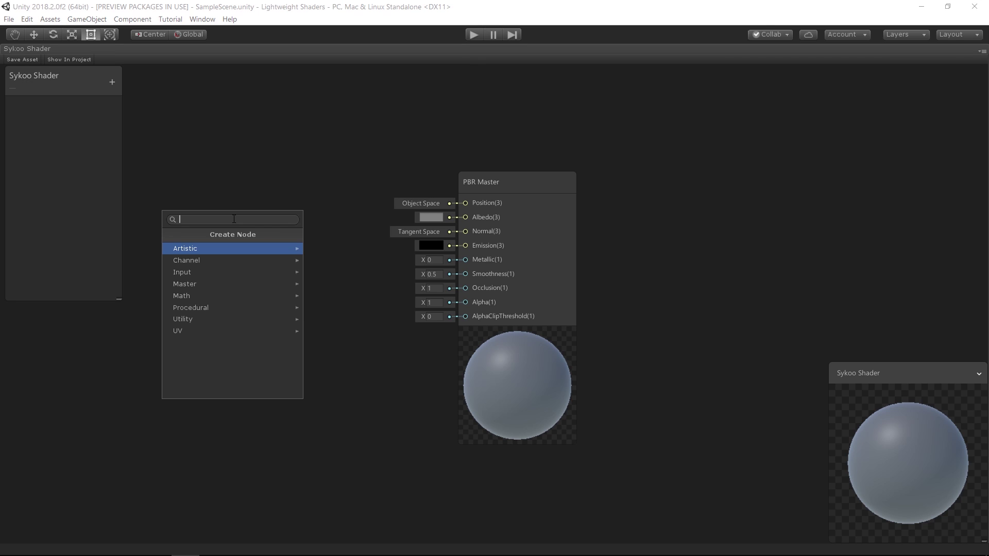
text(color)
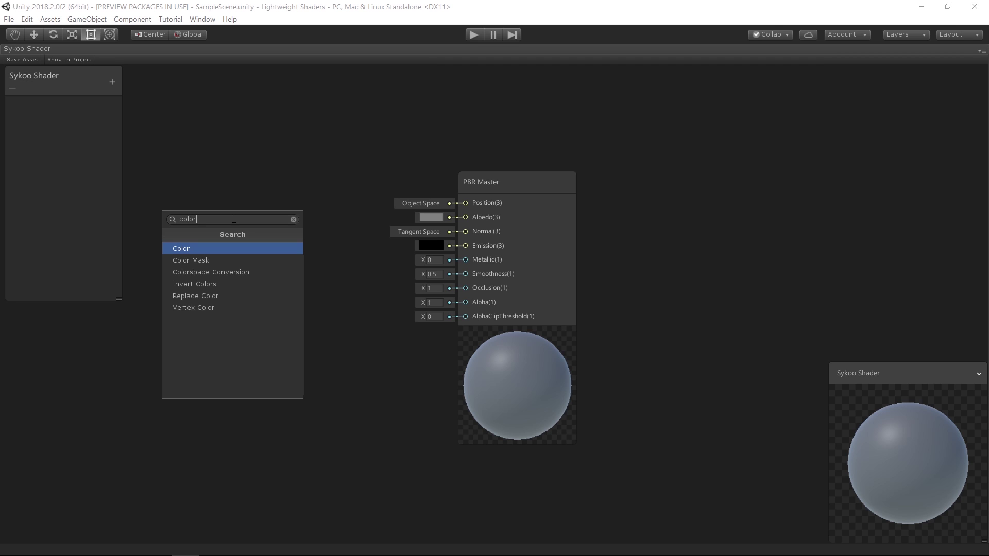
key(Return)
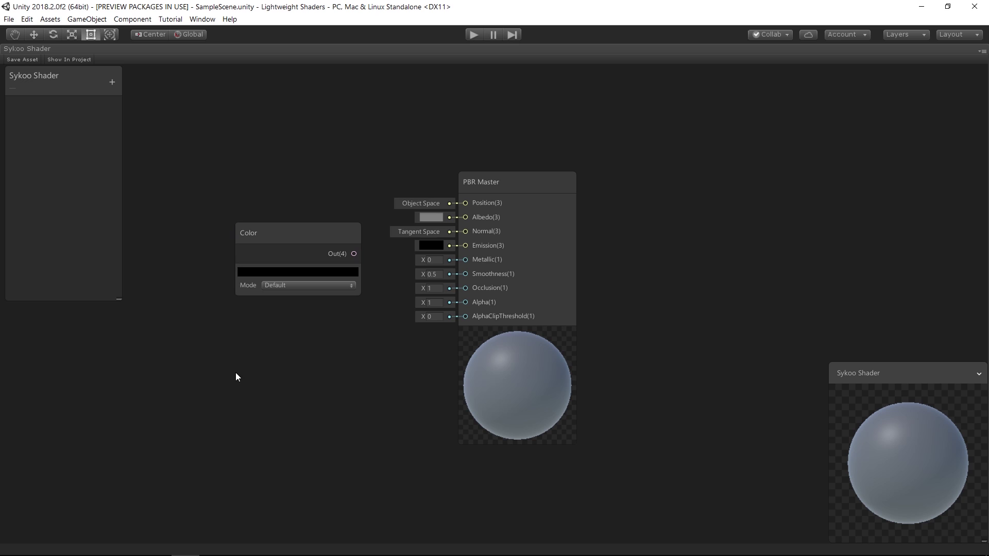
drag(285, 238, 208, 204)
middle_drag(269, 325, 366, 320)
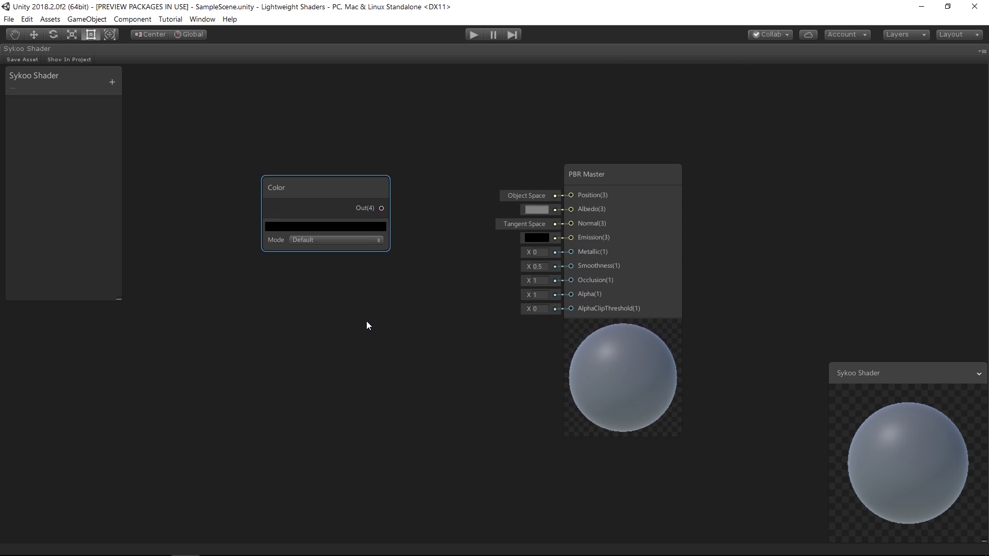
- Rearrange PBR Master and the Color node side by side and frame both in the graph view
scroll(367, 321, down, 5)
scroll(366, 320, up, 3)
scroll(366, 321, down, 3)
scroll(366, 320, up, 4)
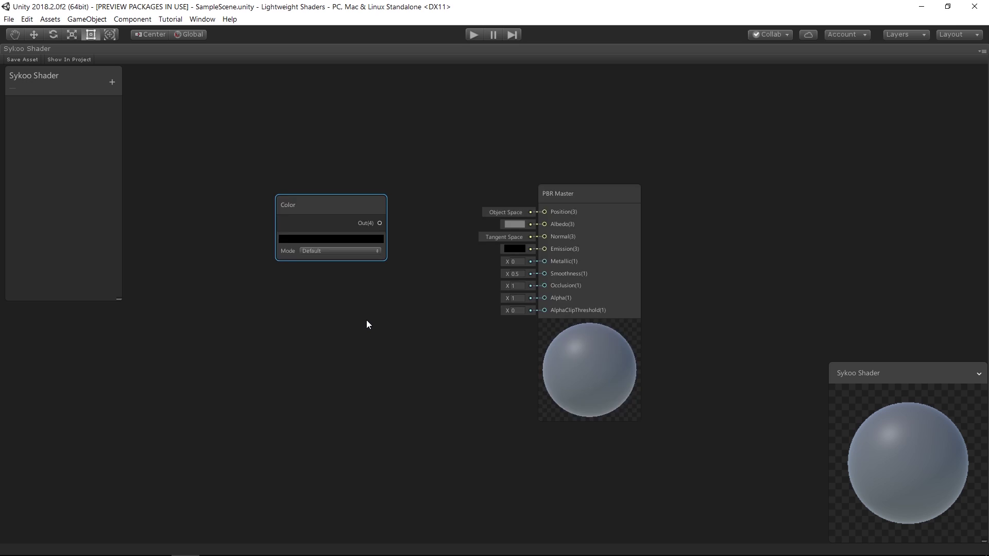
scroll(366, 320, down, 3)
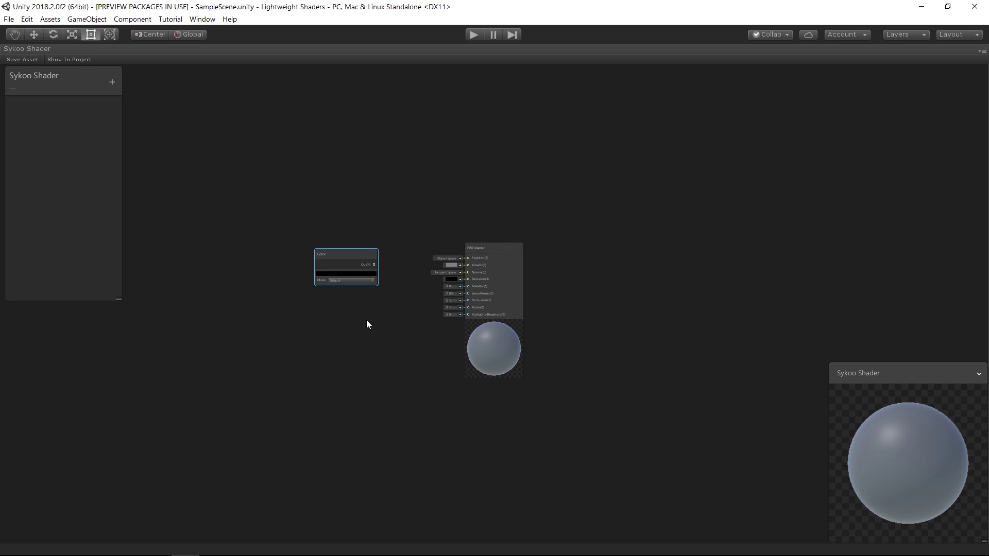
drag(493, 266, 891, 95)
middle_drag(481, 303, 690, 230)
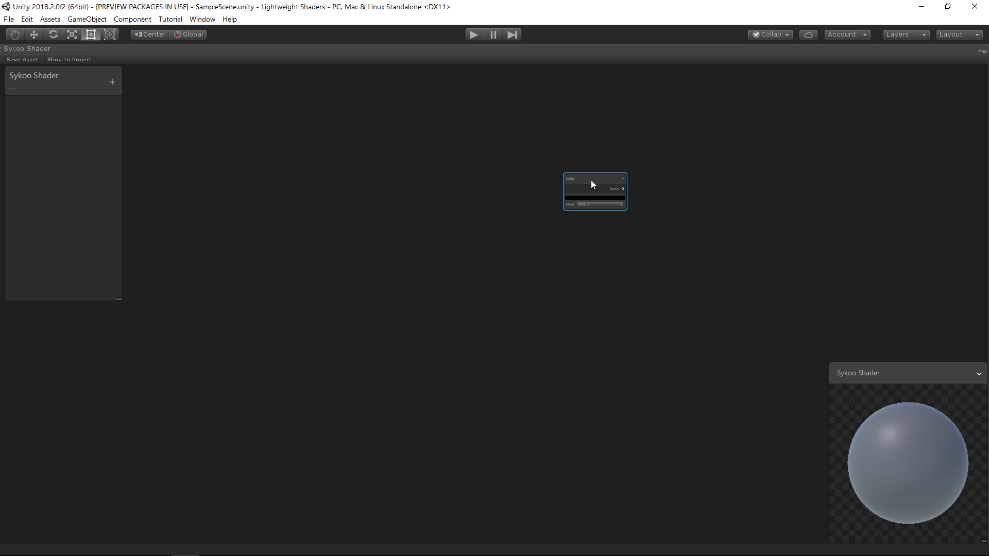
drag(591, 183, 225, 355)
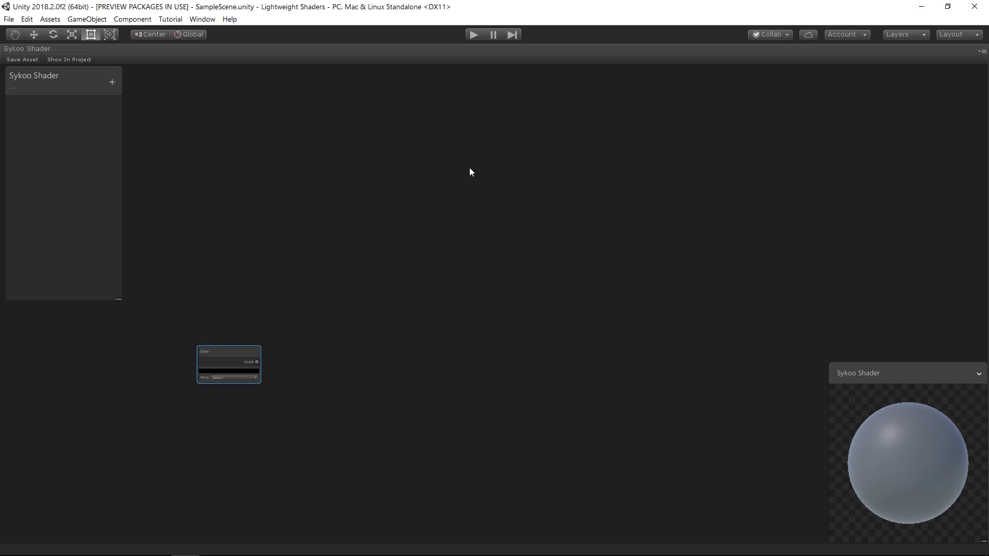
key(a)
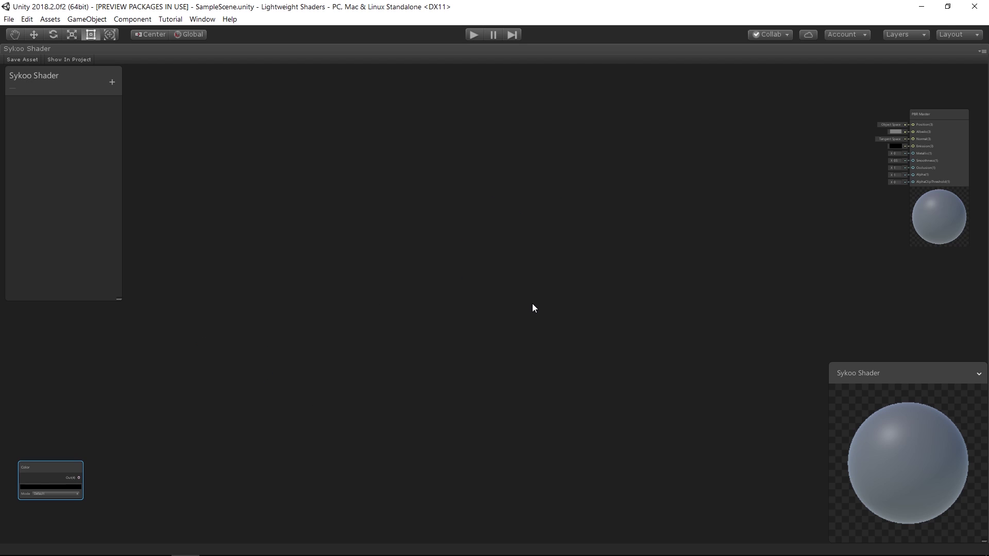
drag(57, 474, 799, 129)
key(a)
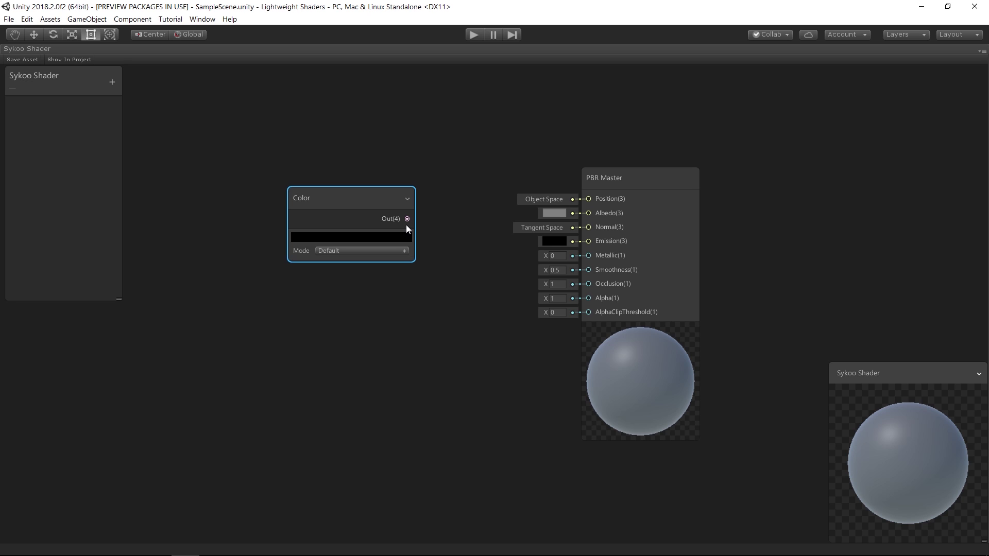
- Wire the Color node's Out(4) into PBR Master's Albedo, darkening the preview sphere
drag(407, 219, 590, 216)
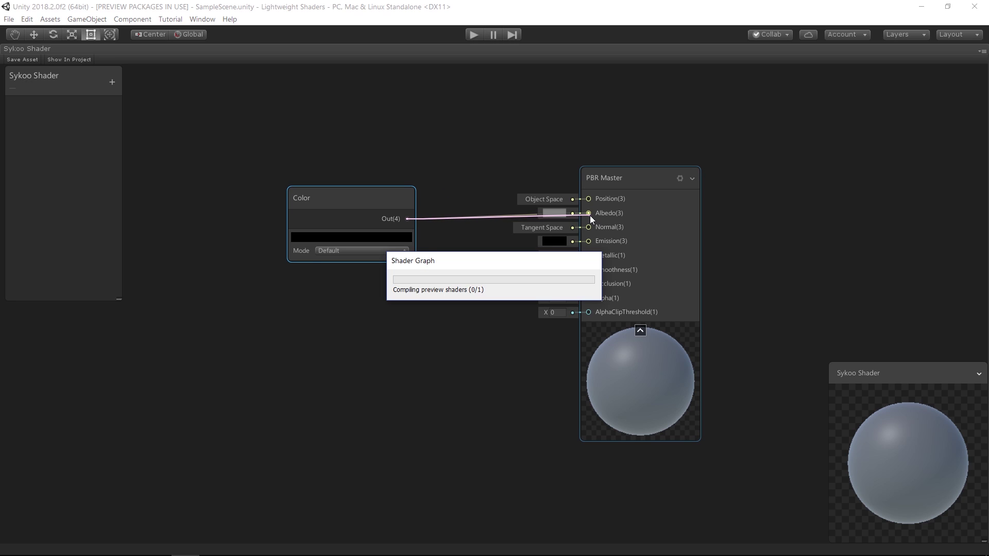
drag(385, 197, 387, 189)
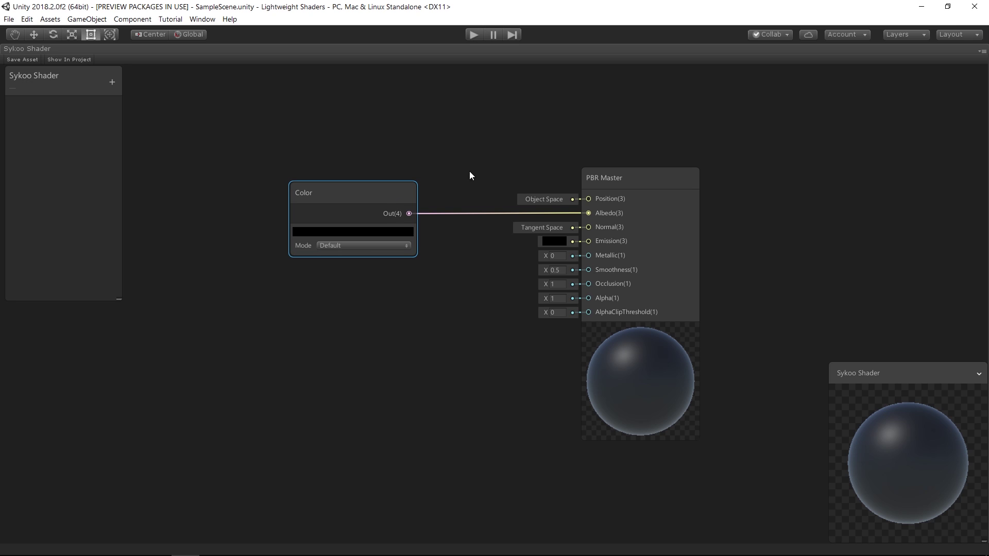
click(490, 159)
click(492, 213)
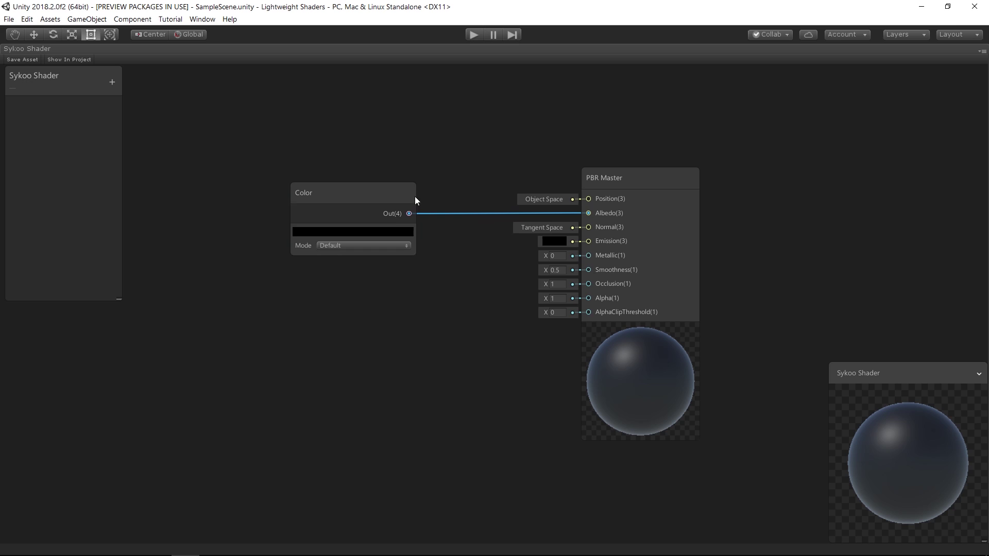
click(418, 212)
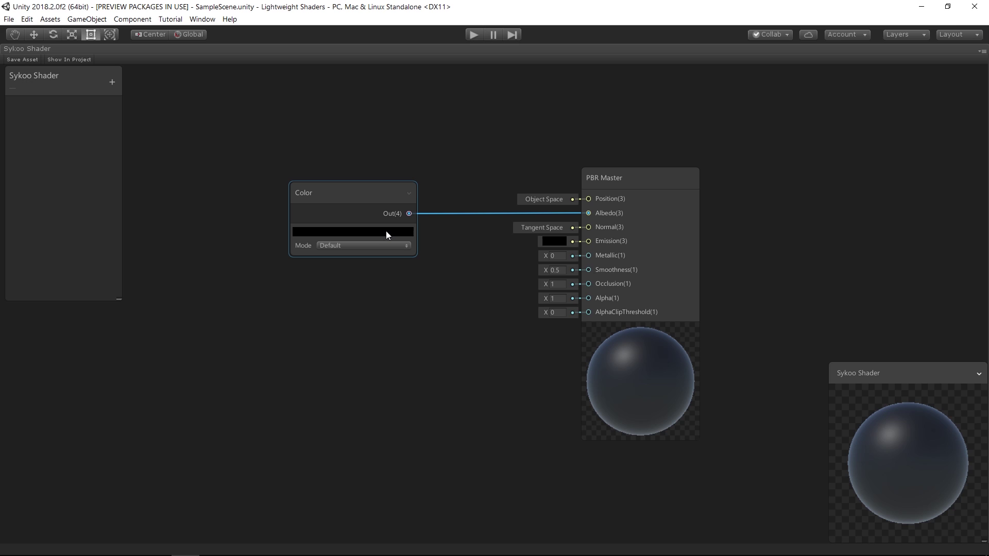
- Set the Color node's colour to red (FF1F00) in the colour picker
click(387, 233)
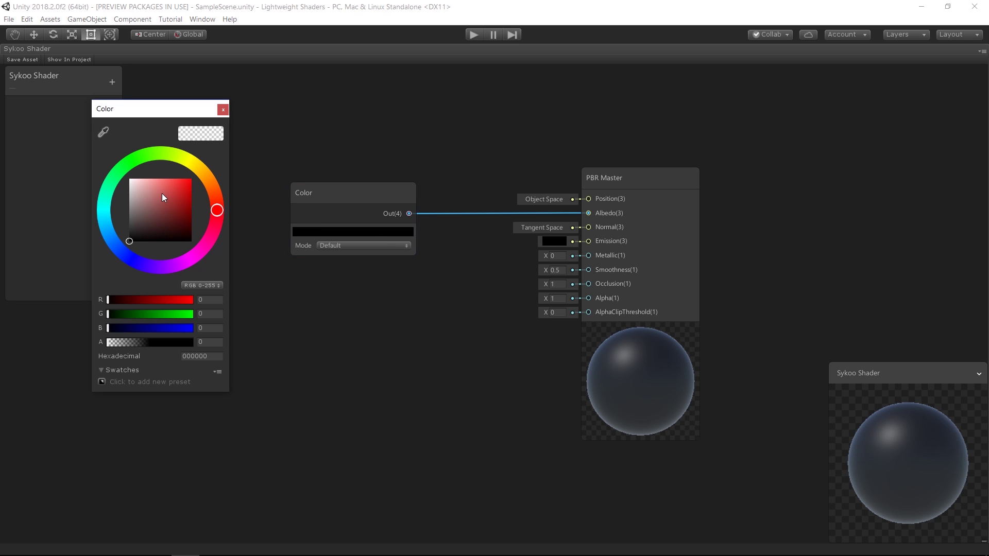
drag(202, 173, 231, 201)
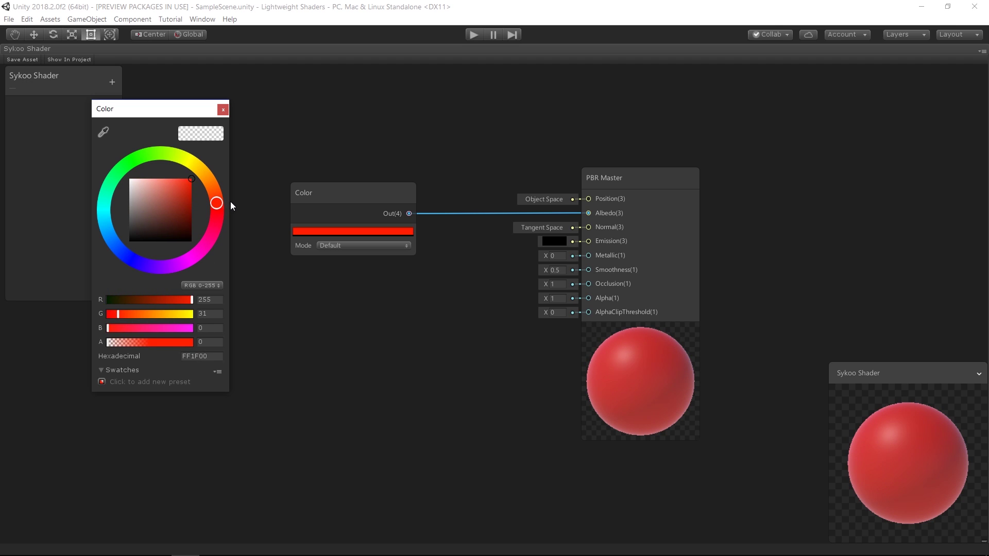
click(224, 110)
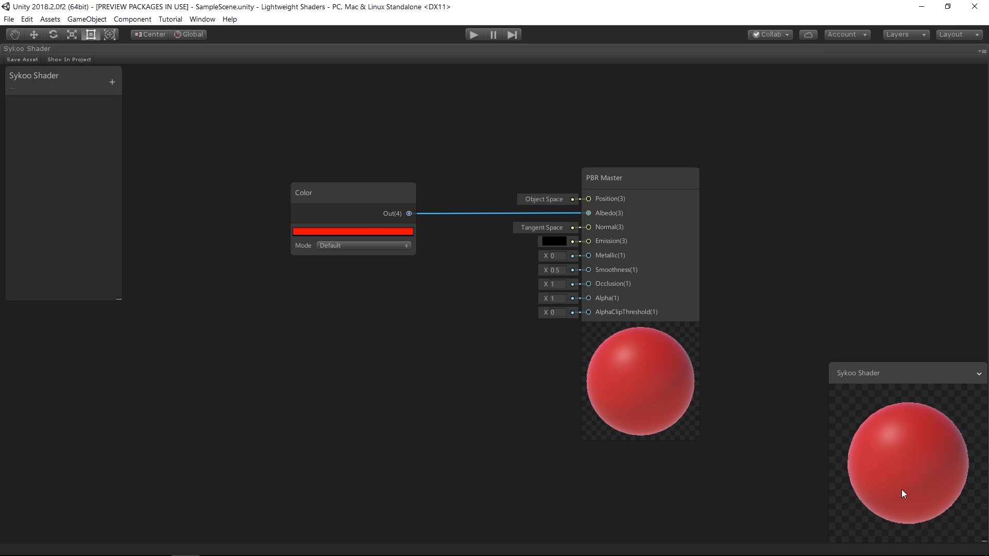
- Reposition the Master Preview window and enlarge it from its bottom-right corner
scroll(901, 493, down, 3)
scroll(902, 493, up, 3)
scroll(902, 493, down, 3)
drag(902, 375, 843, 287)
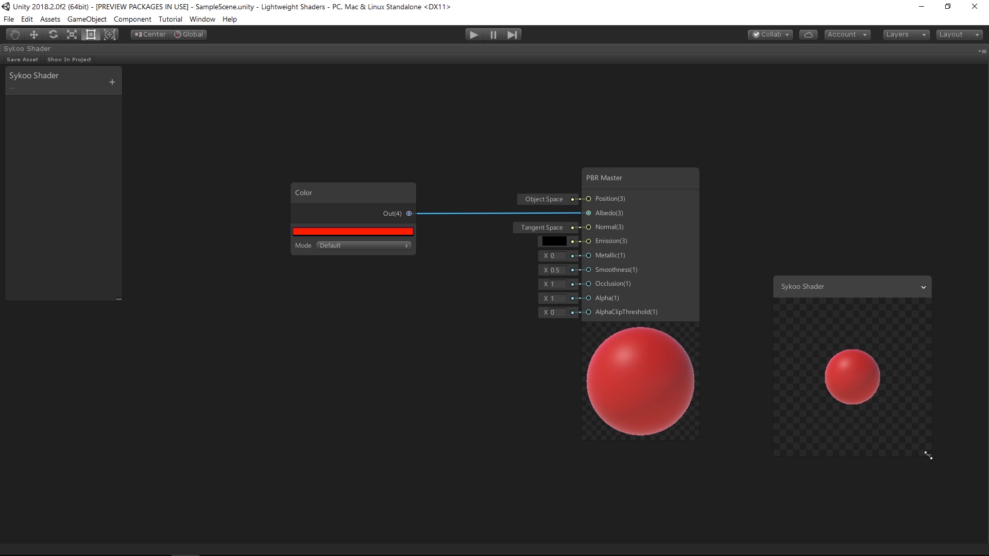
drag(931, 454, 961, 527)
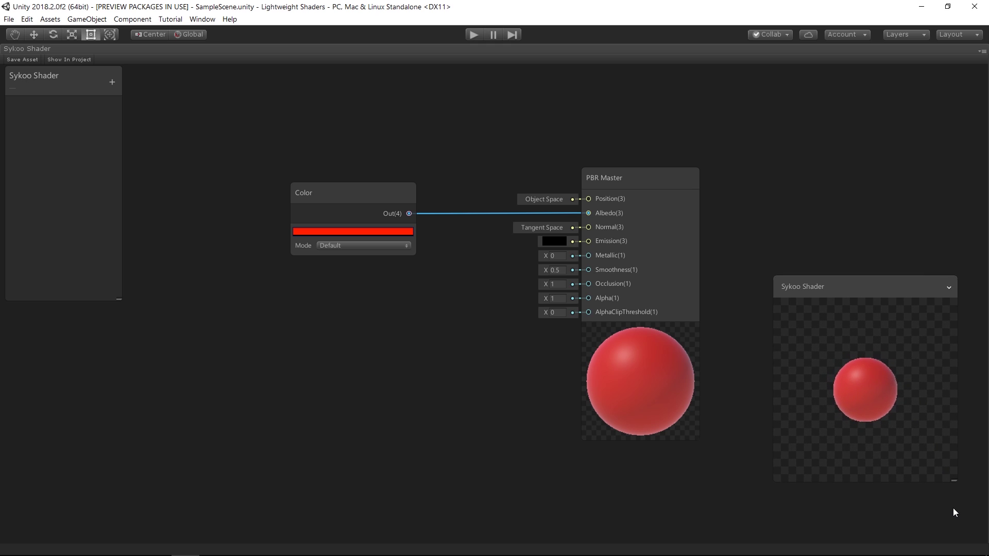
drag(840, 293, 872, 351)
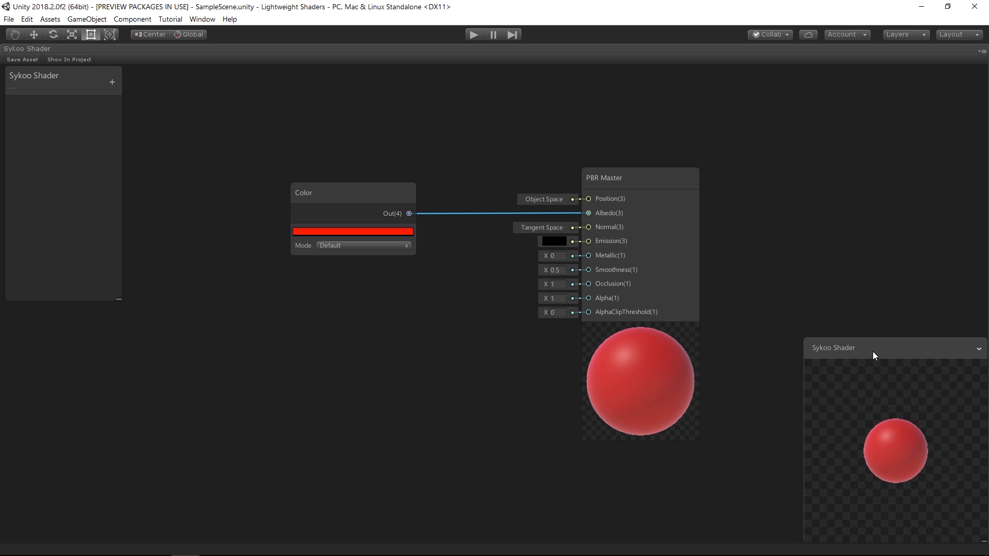
- Toggle the PBR Master node's preview on and off, leaving it expanded
click(641, 330)
click(635, 328)
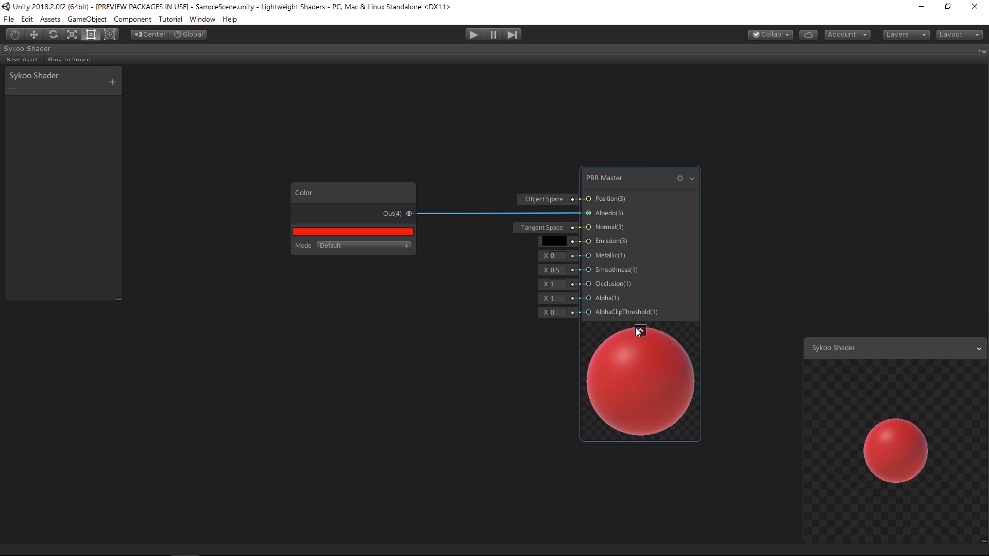
click(633, 327)
click(632, 326)
click(637, 328)
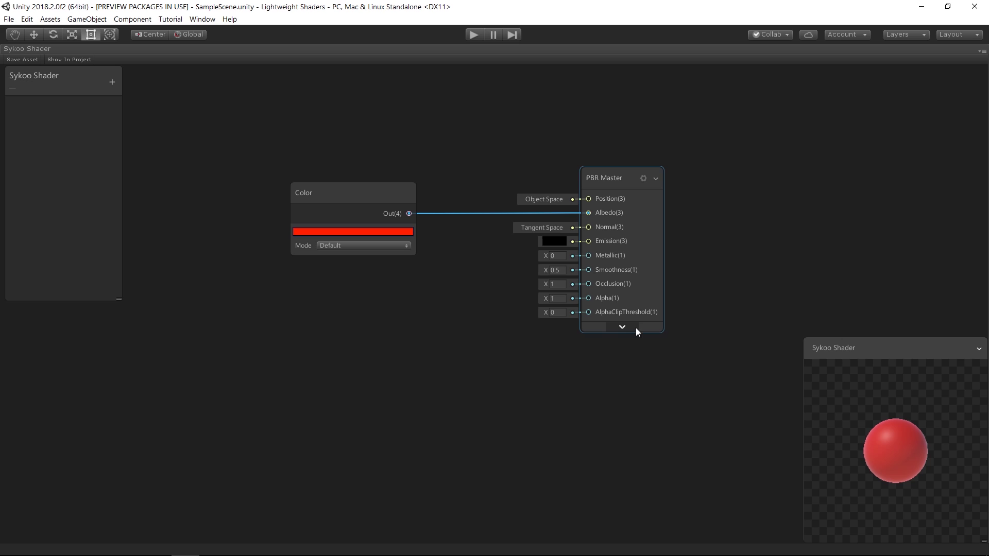
click(625, 322)
click(632, 326)
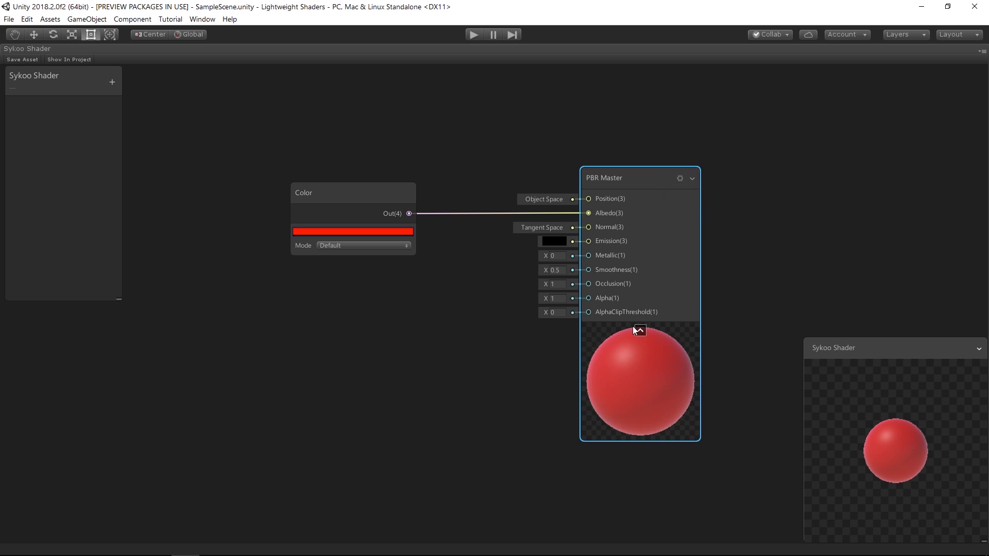
click(734, 212)
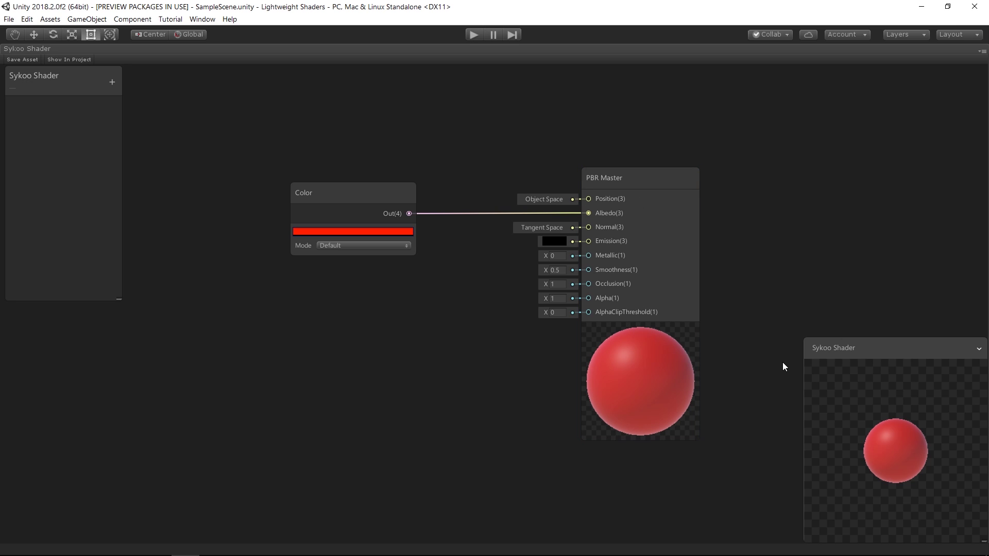
scroll(891, 429, up, 2)
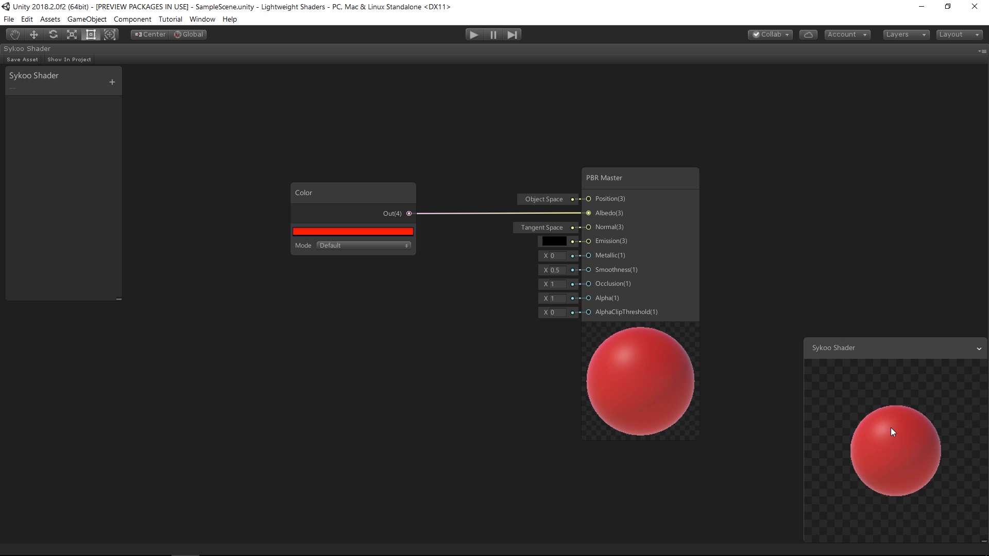
- Switch the Master Preview to the custom C_man_1 mesh and rotate it to face front
right_click(891, 428)
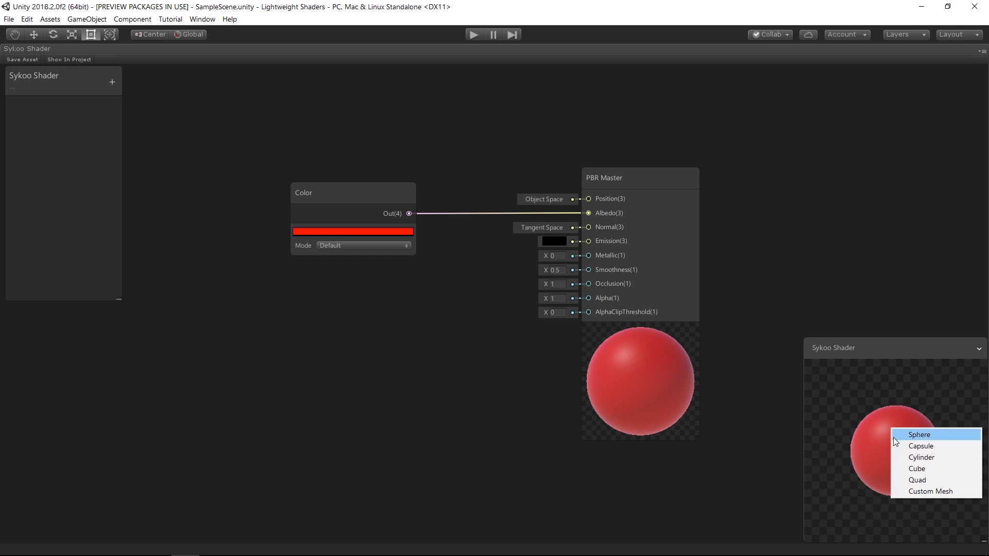
click(910, 492)
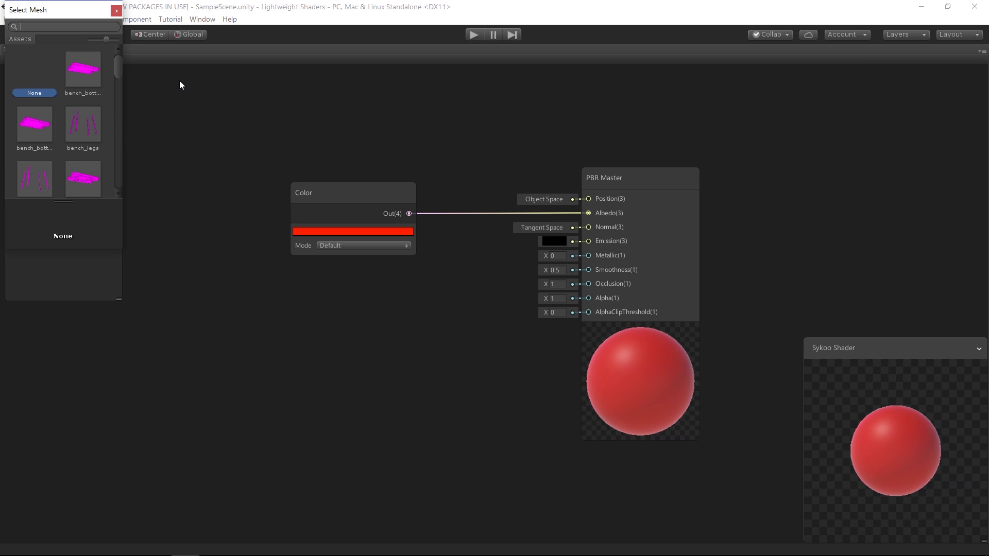
text(man)
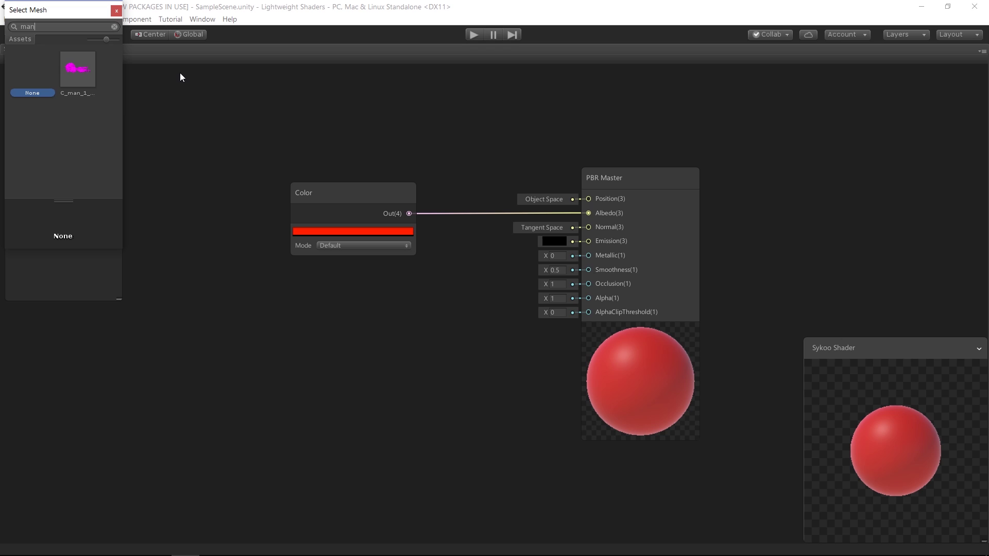
click(89, 70)
double_click(95, 69)
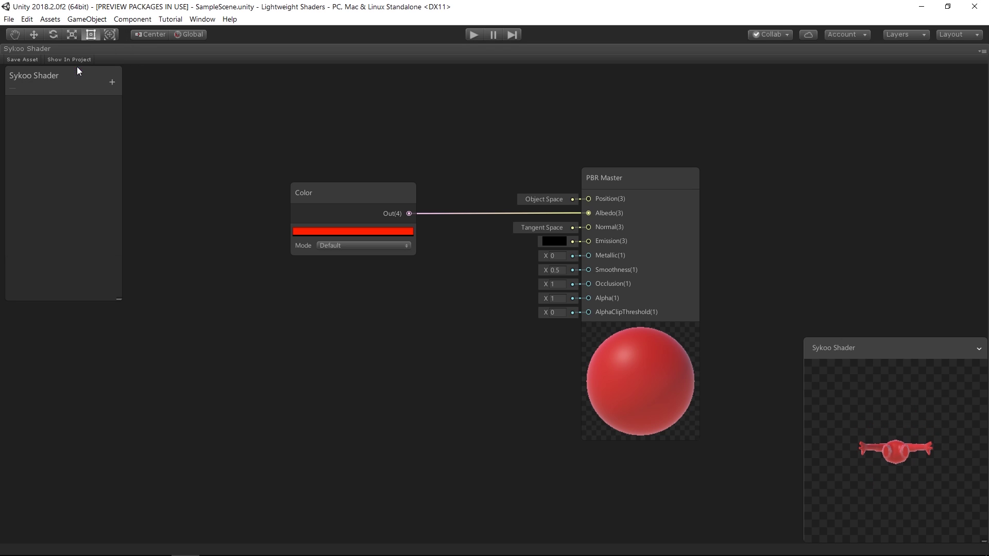
drag(941, 411, 925, 461)
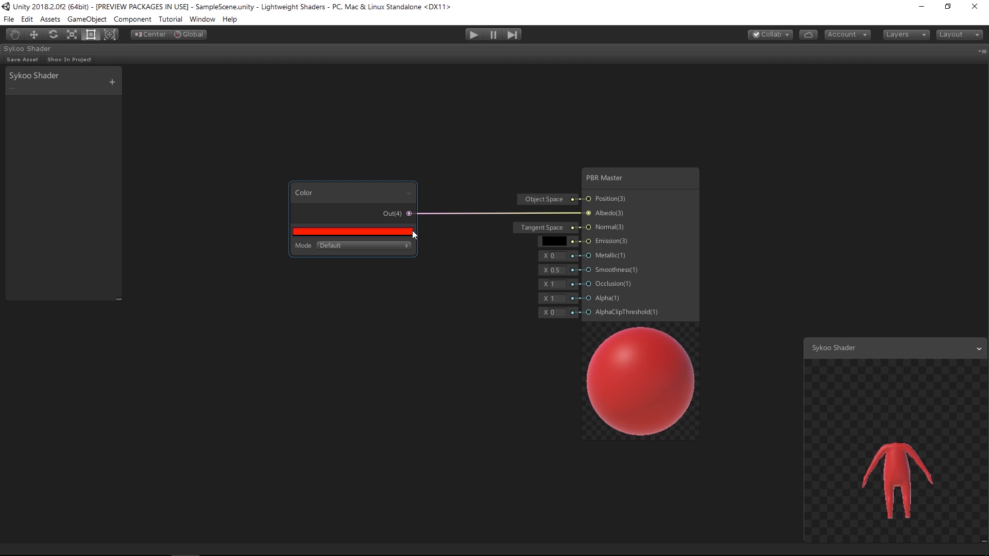
click(361, 194)
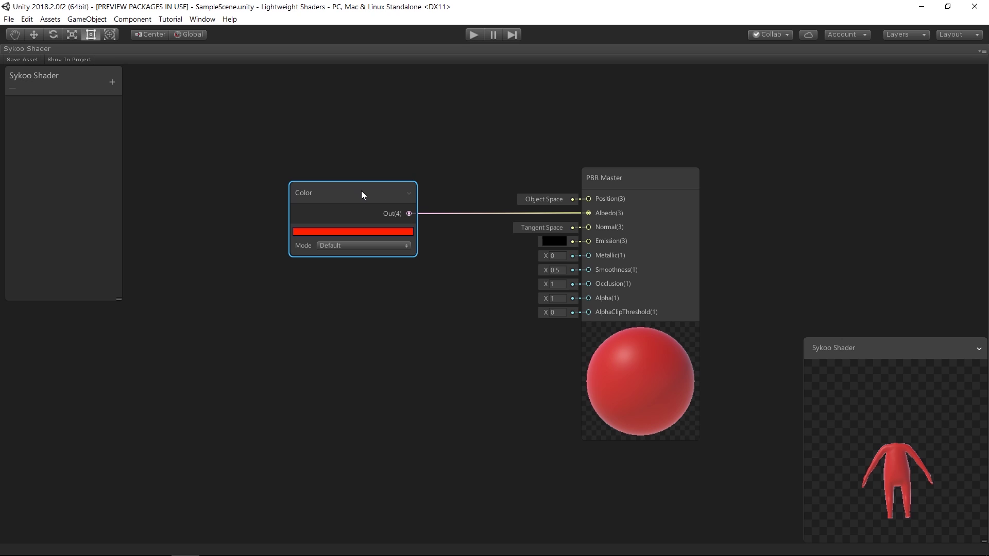
- Convert the Color node to a property and rename it 'Character Color'
right_click(363, 194)
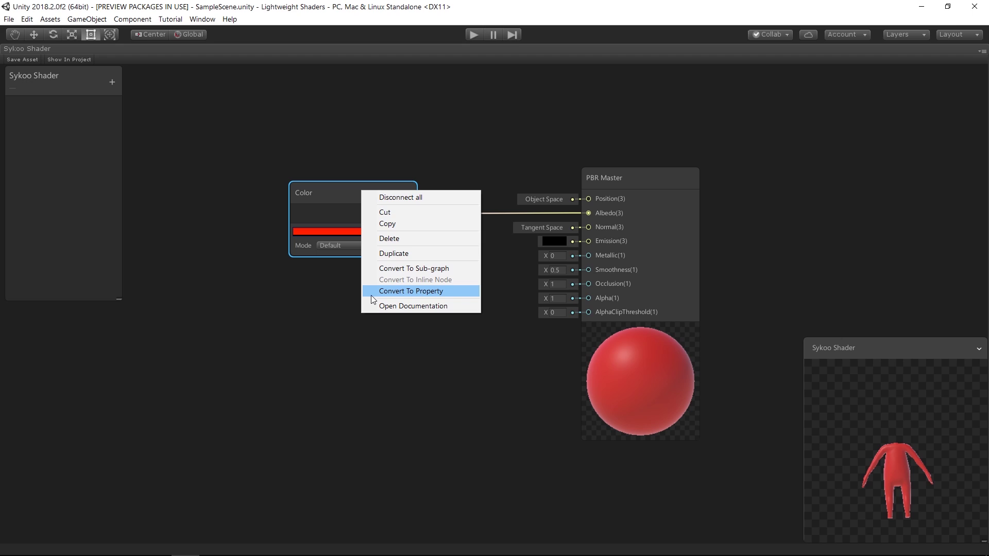
click(463, 295)
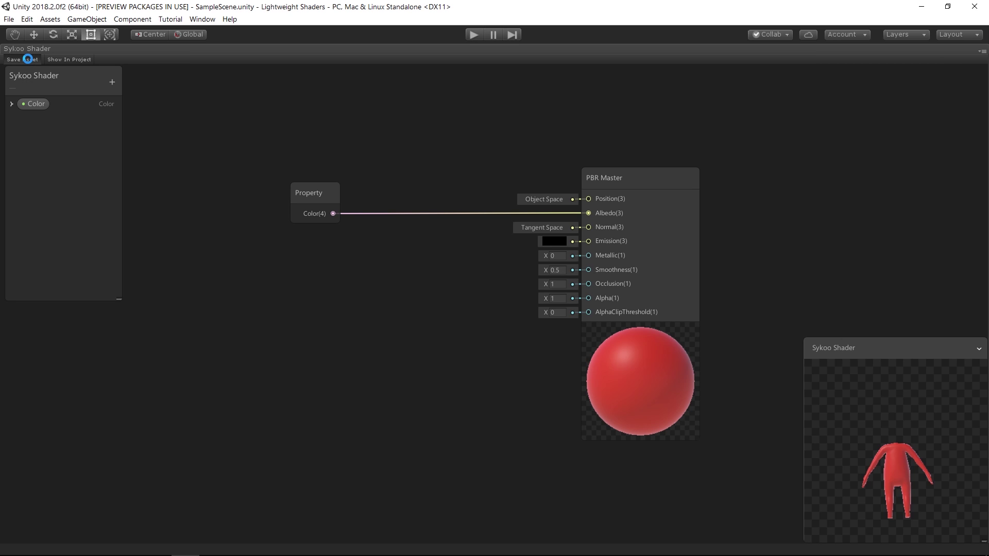
right_click(35, 46)
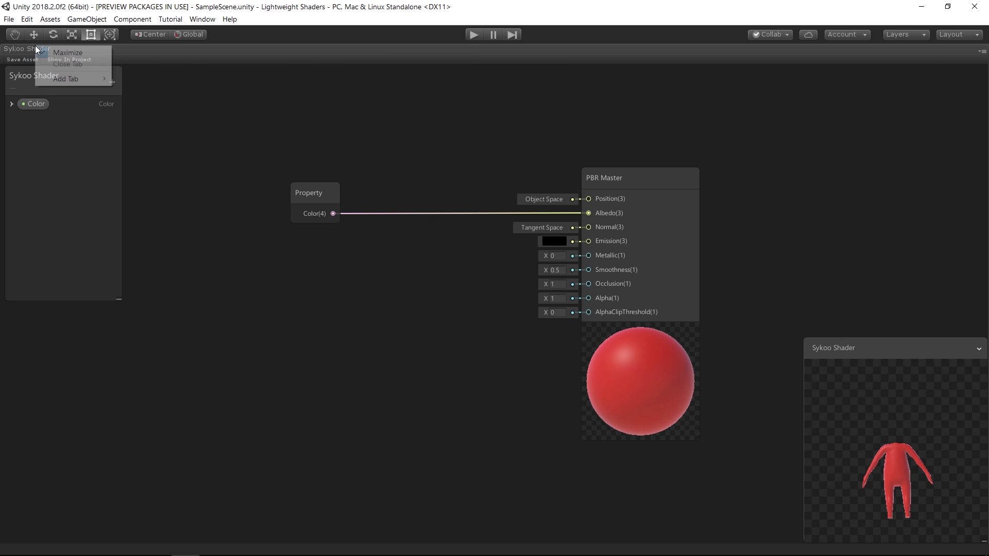
click(21, 122)
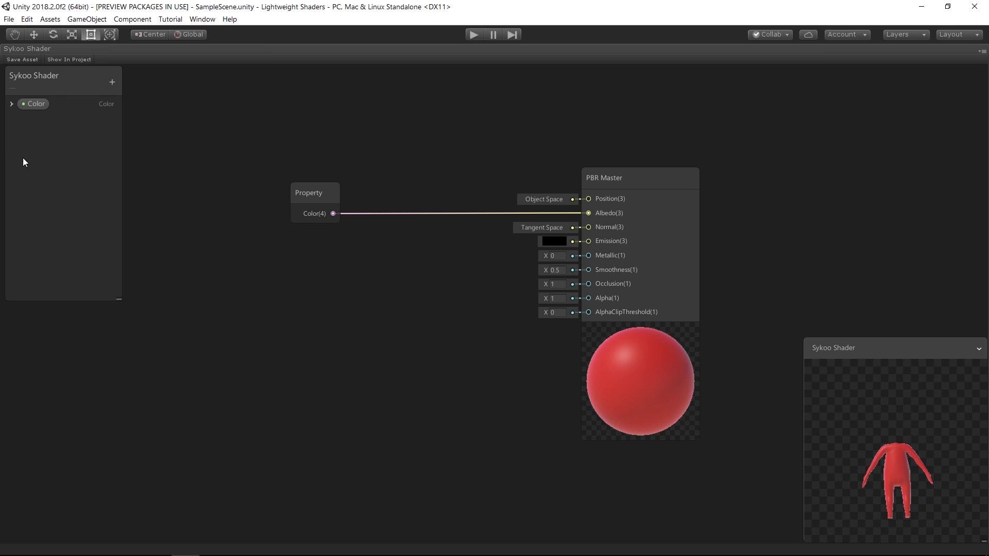
double_click(33, 102)
text(C)
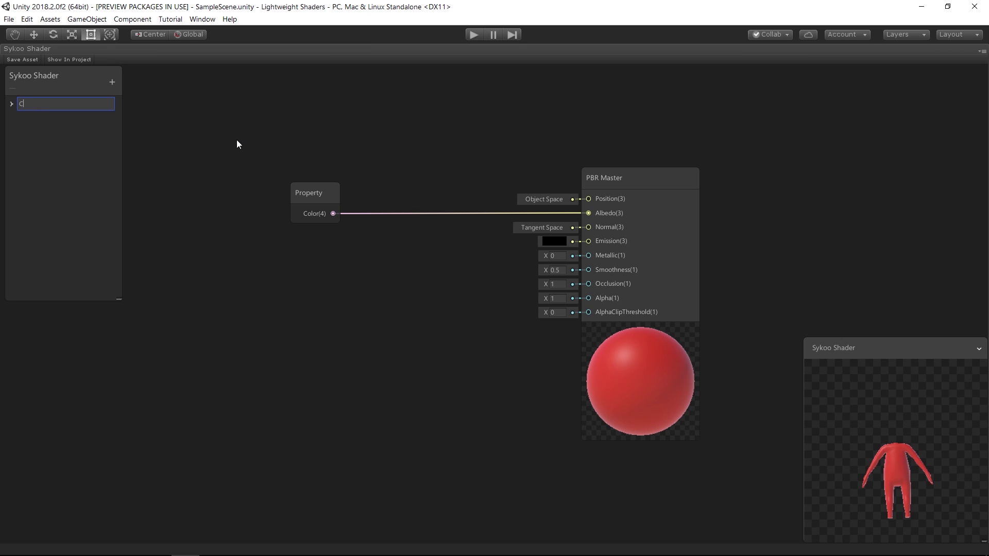
text(haracter Color)
key(Return)
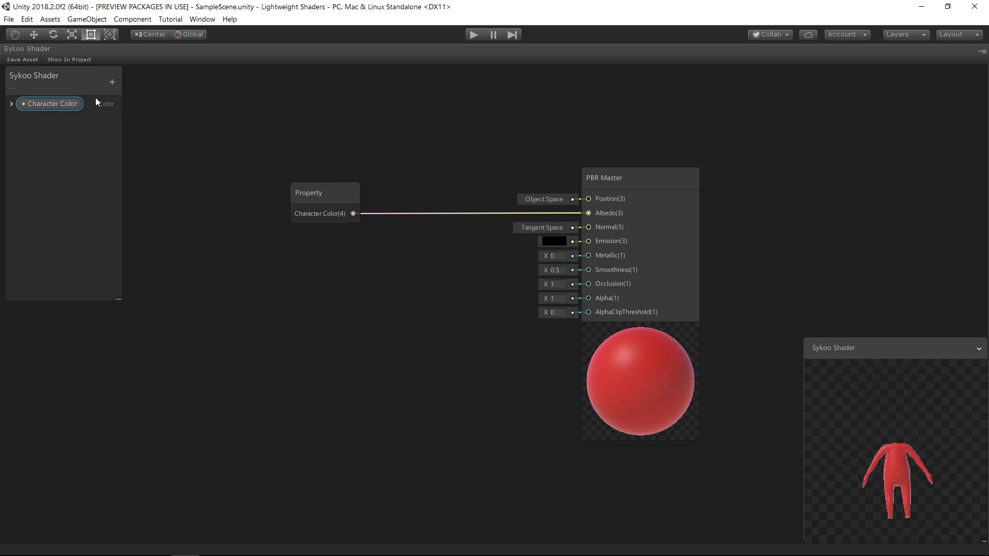
- Inspect Character Color's default colour in the picker, leaving it red
click(10, 104)
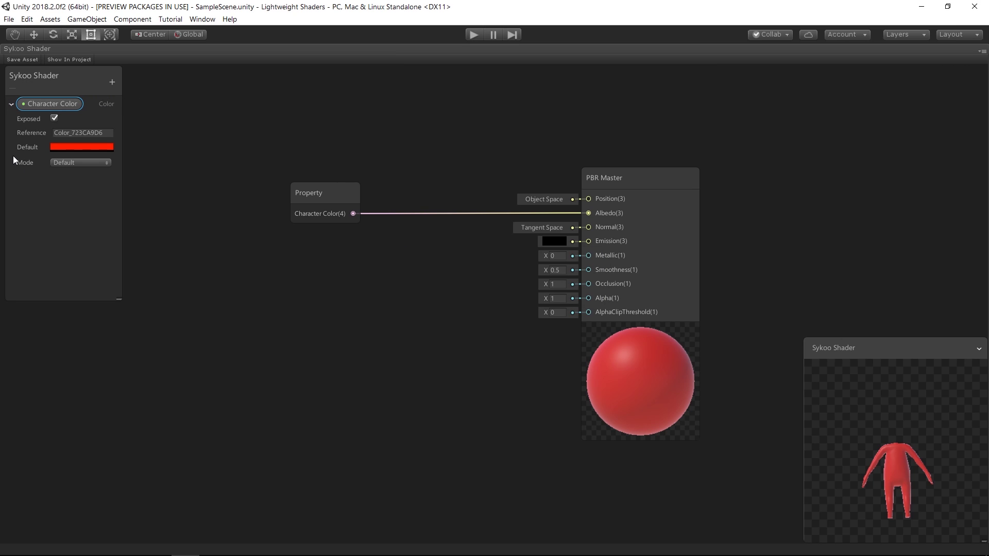
click(63, 147)
drag(142, 108, 177, 100)
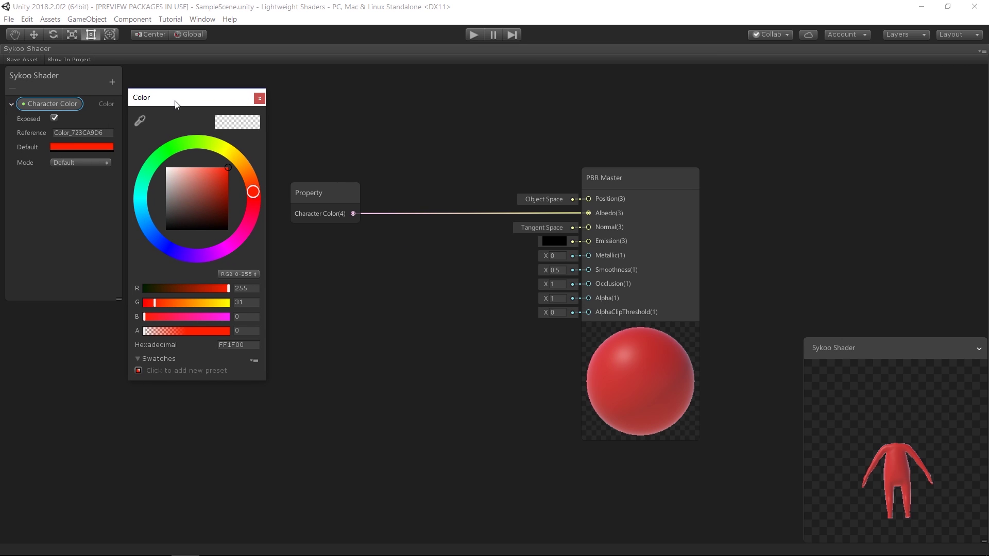
click(259, 98)
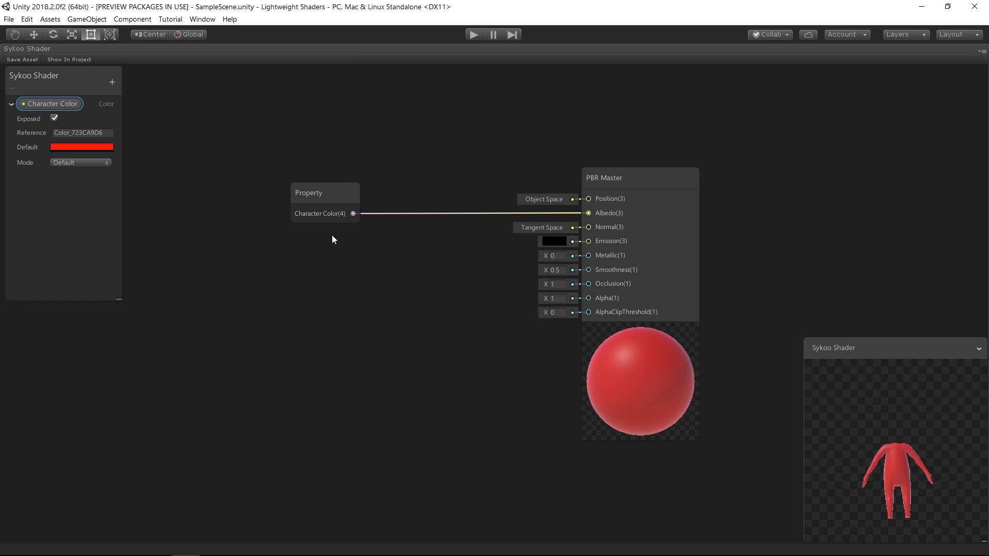
click(310, 190)
- Collapse the Character Color settings and restore the full editor layout
click(10, 105)
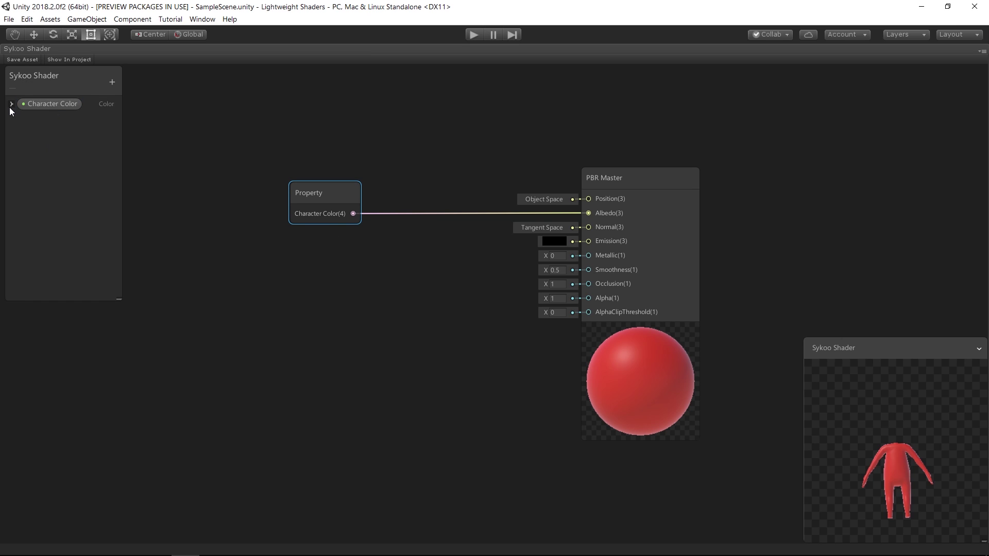
double_click(23, 50)
click(342, 433)
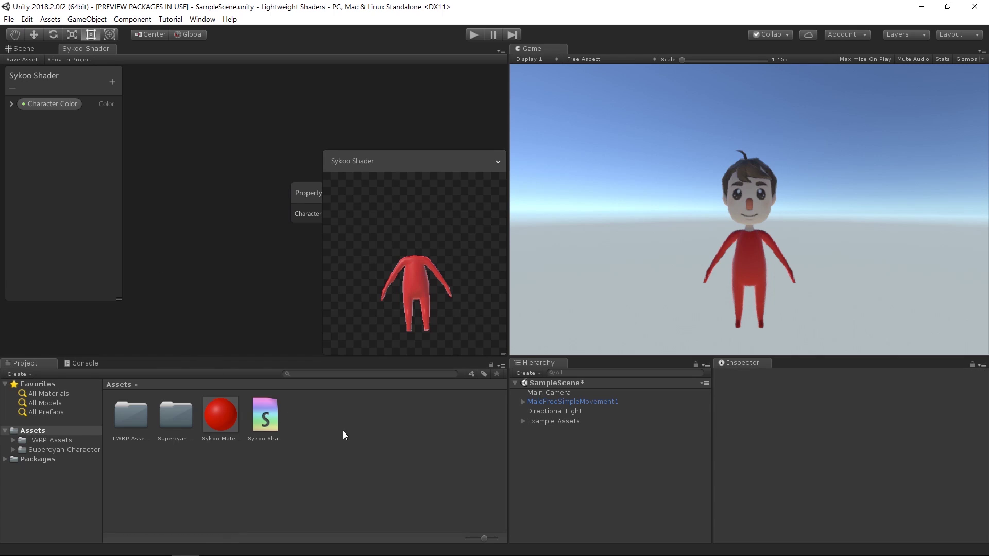
- Select Sykoo Material and try its Character Color, ending on red-orange FF3A00
click(205, 415)
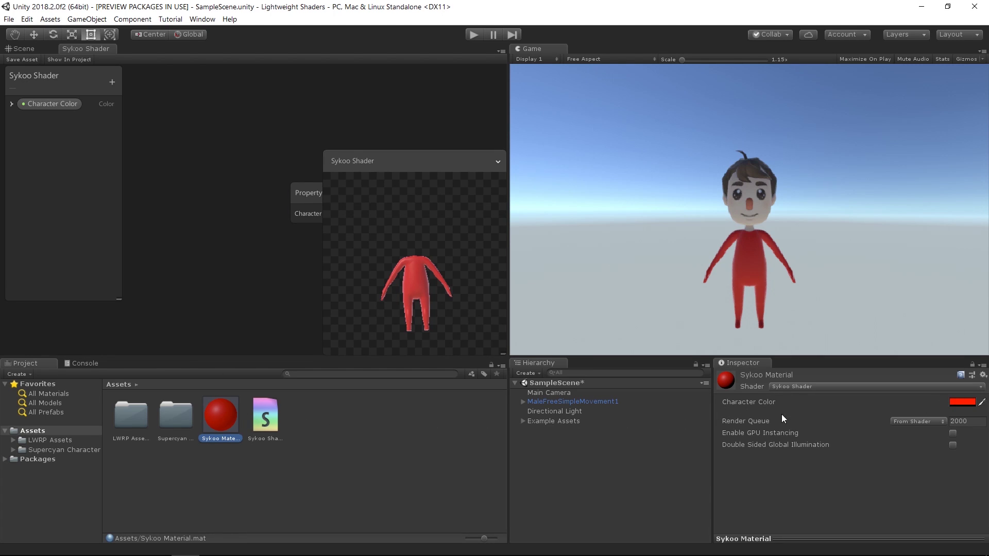
click(952, 404)
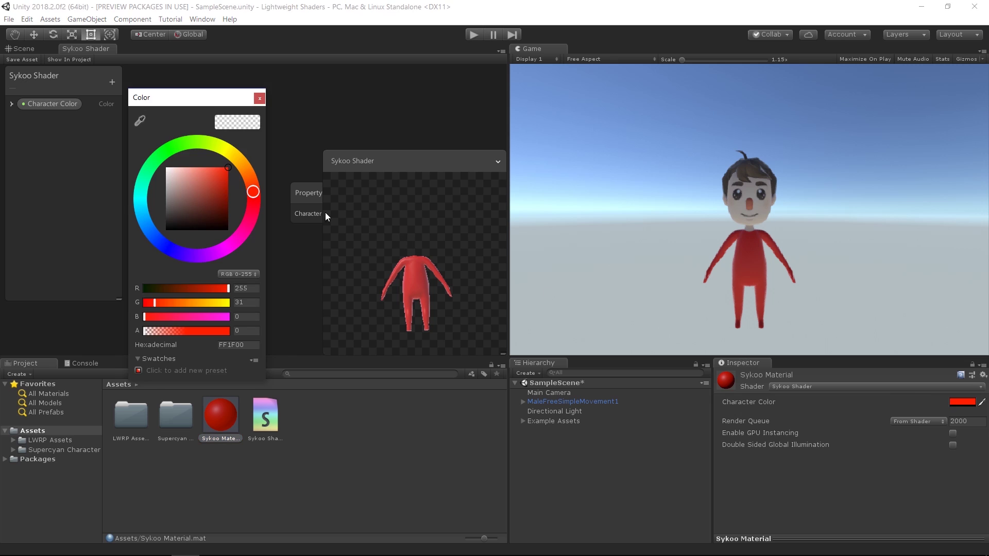
drag(236, 160, 256, 194)
click(260, 98)
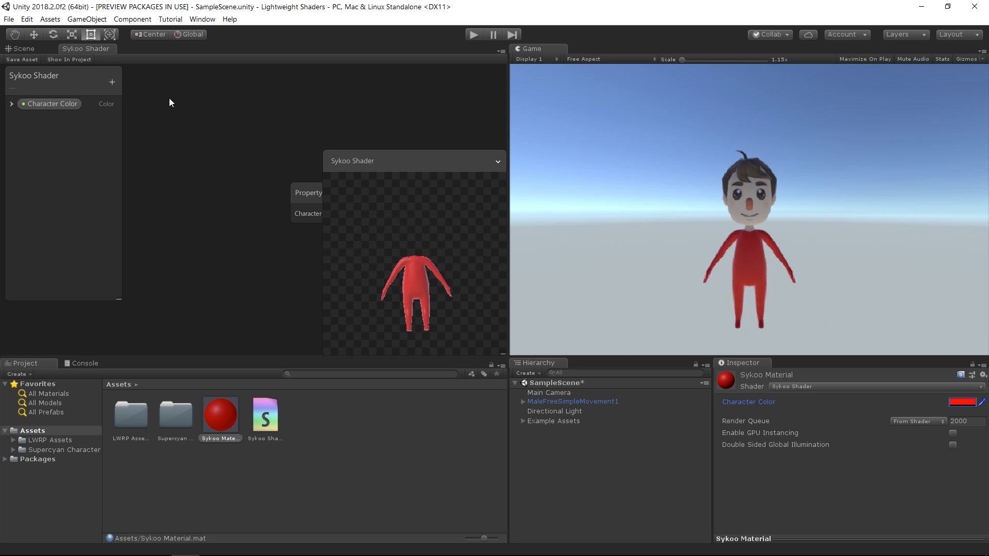
- Add a Texture2D property named 'Body Texture' and drop its node onto the graph
double_click(100, 49)
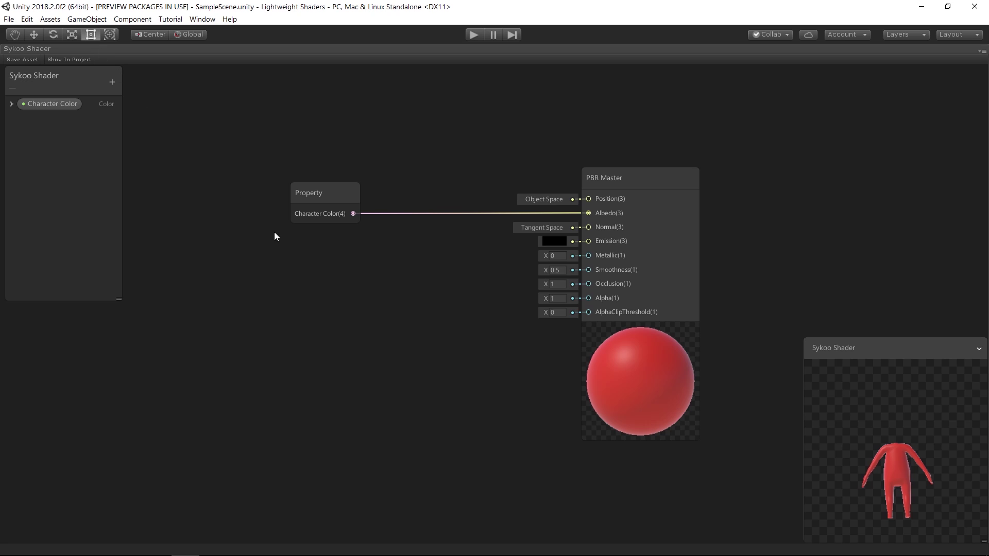
click(113, 84)
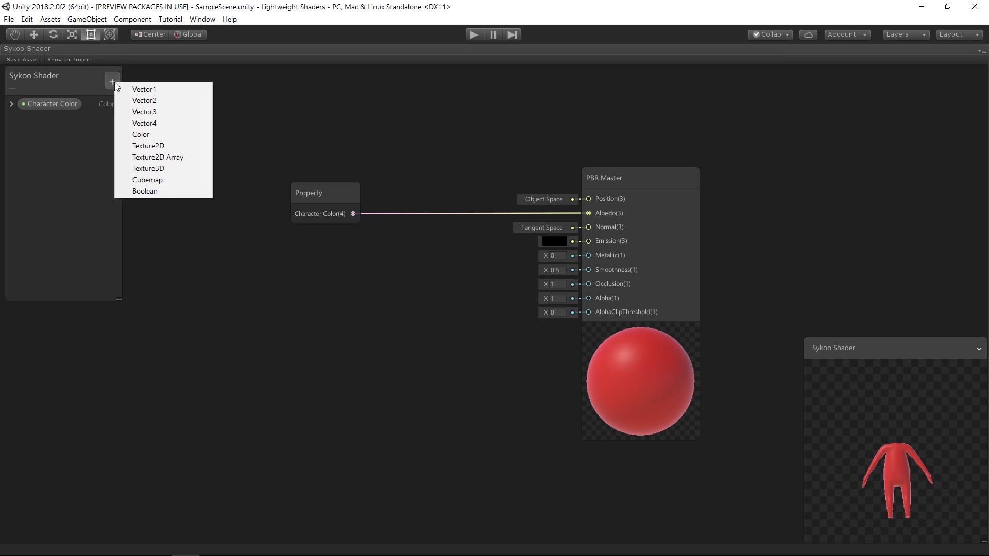
click(157, 149)
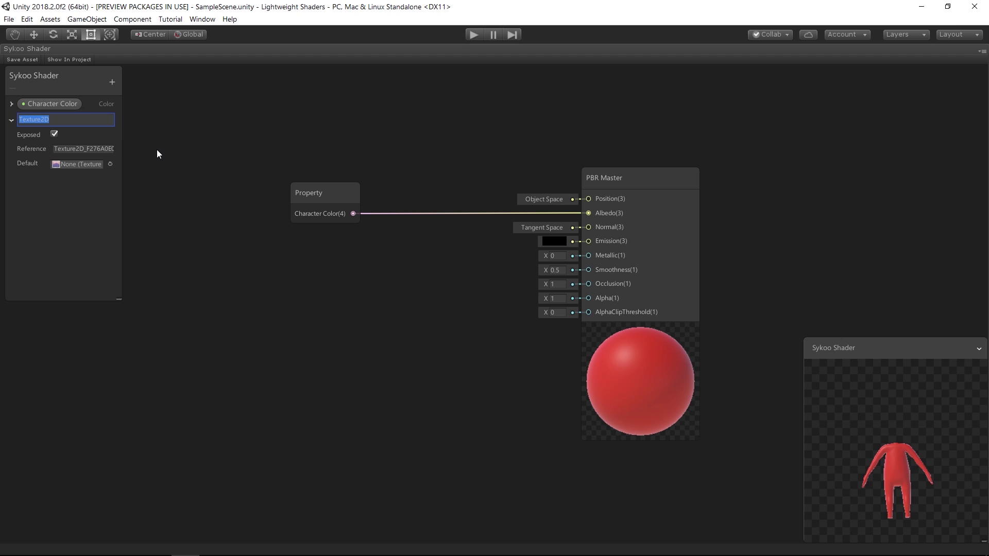
text(Body Texture)
key(Return)
drag(57, 119, 278, 314)
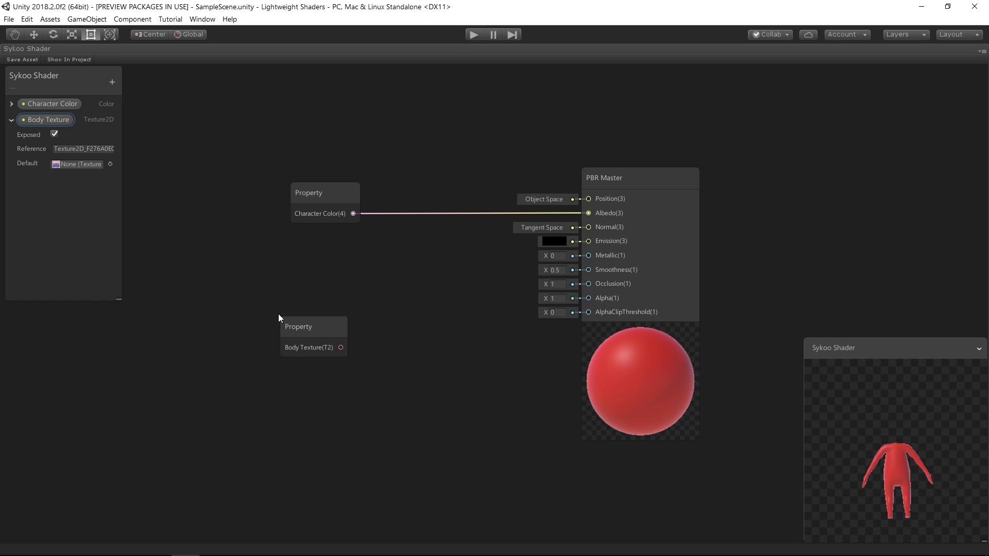
- Position the Body Texture node to the left, below Character Color
click(320, 332)
drag(319, 333, 457, 276)
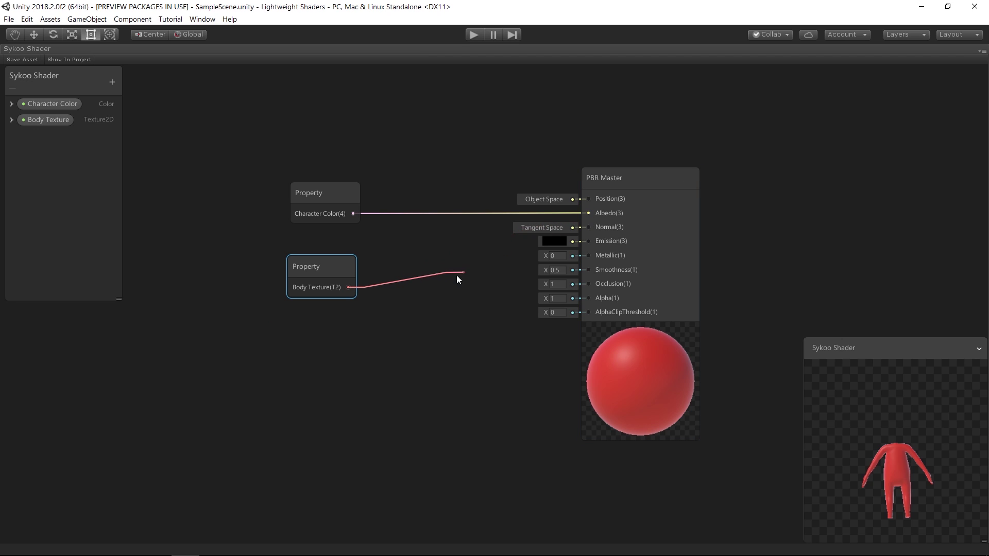
drag(371, 286, 371, 286)
click(309, 258)
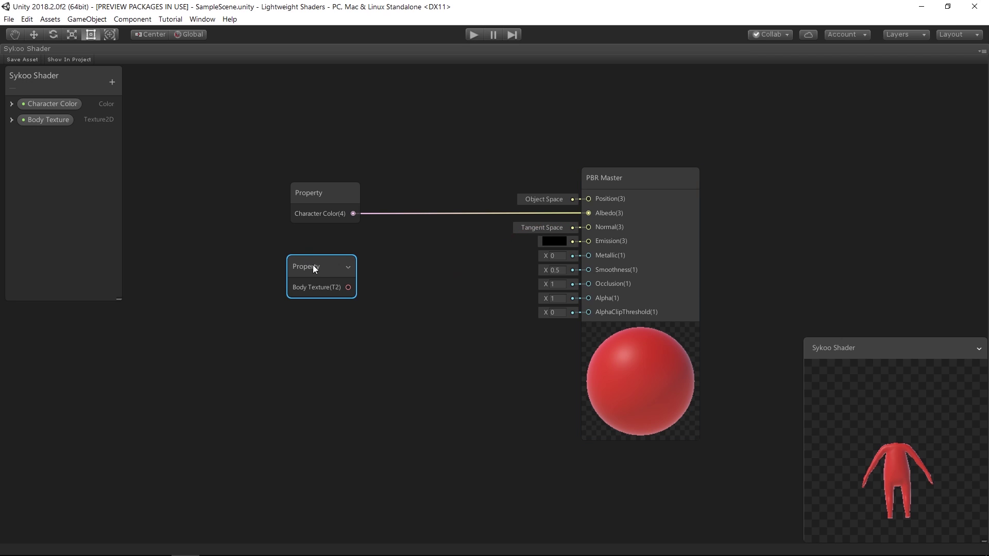
drag(312, 269, 213, 271)
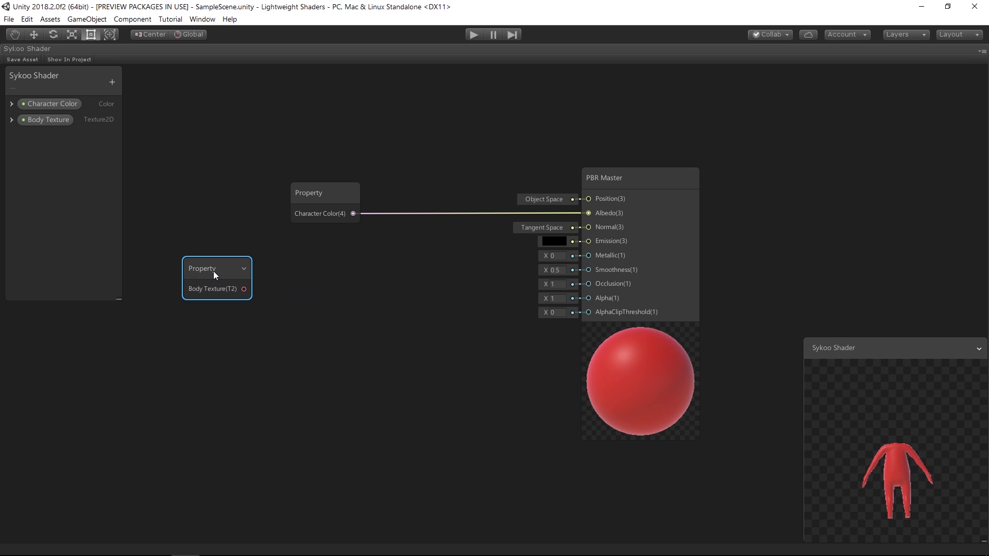
click(288, 295)
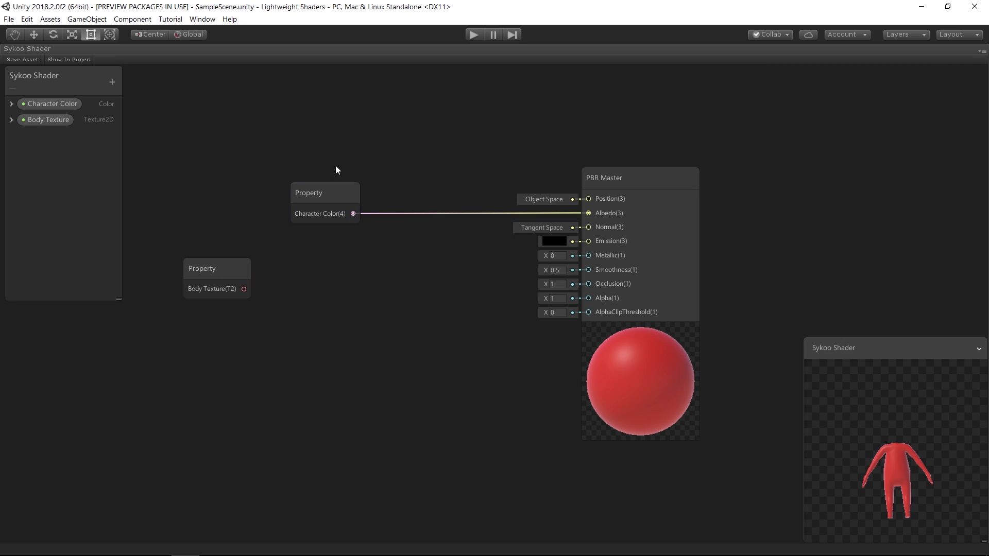
drag(345, 153, 194, 289)
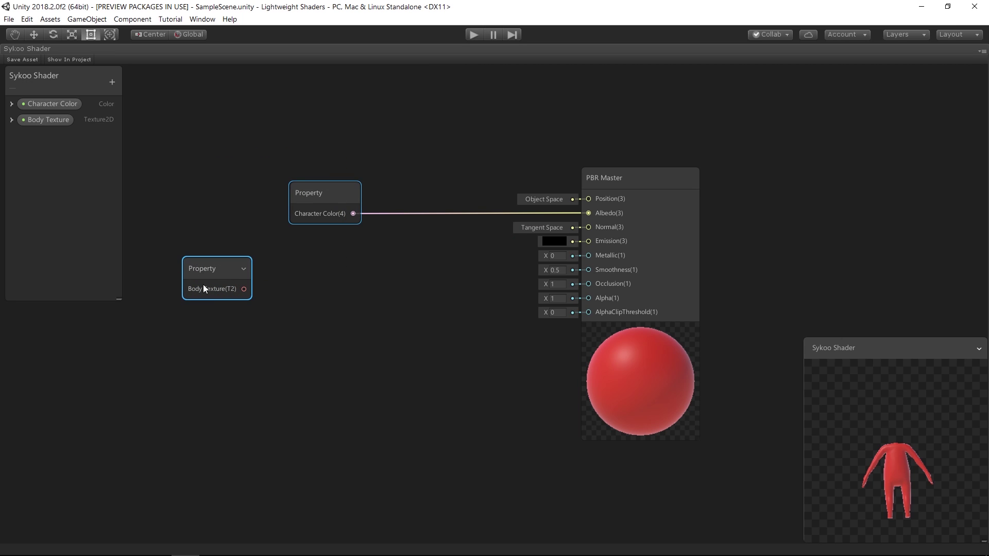
click(302, 307)
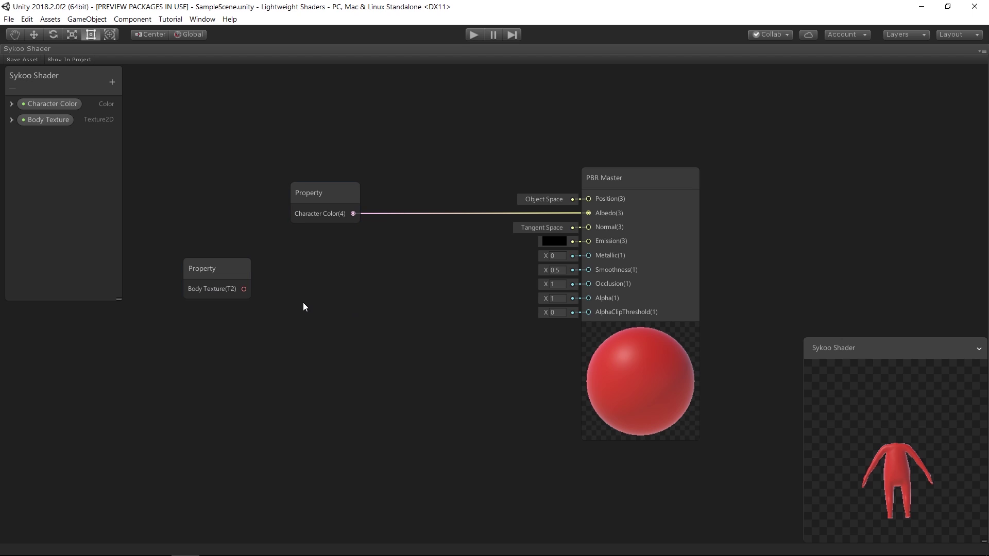
key(space)
- Create a Multiply node and move Character Color down beside Body Texture
text(multiply)
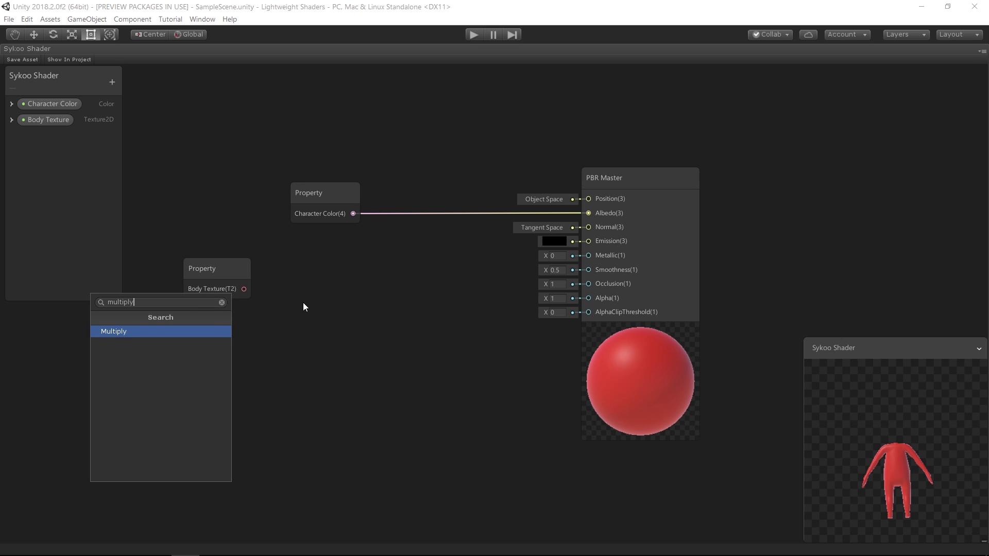
key(Return)
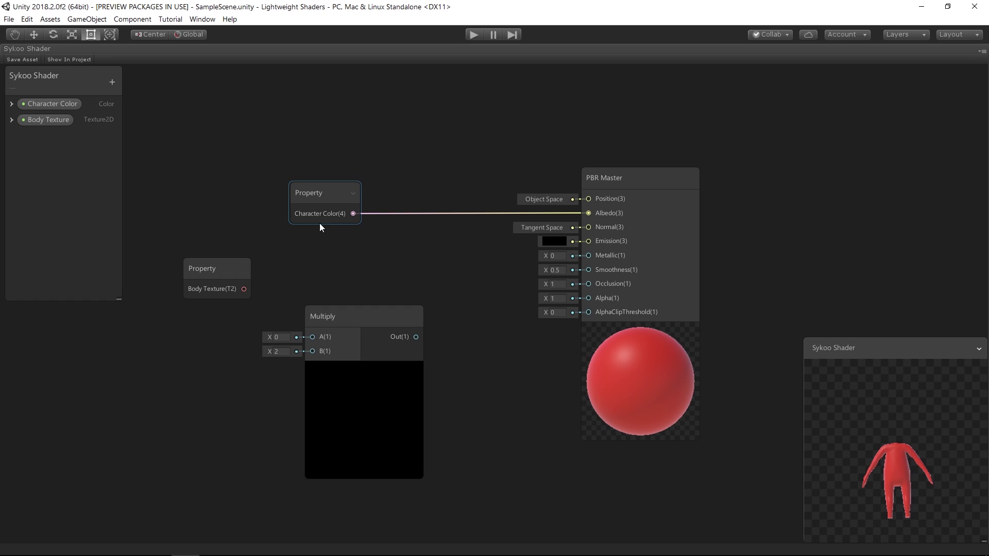
drag(320, 198, 211, 219)
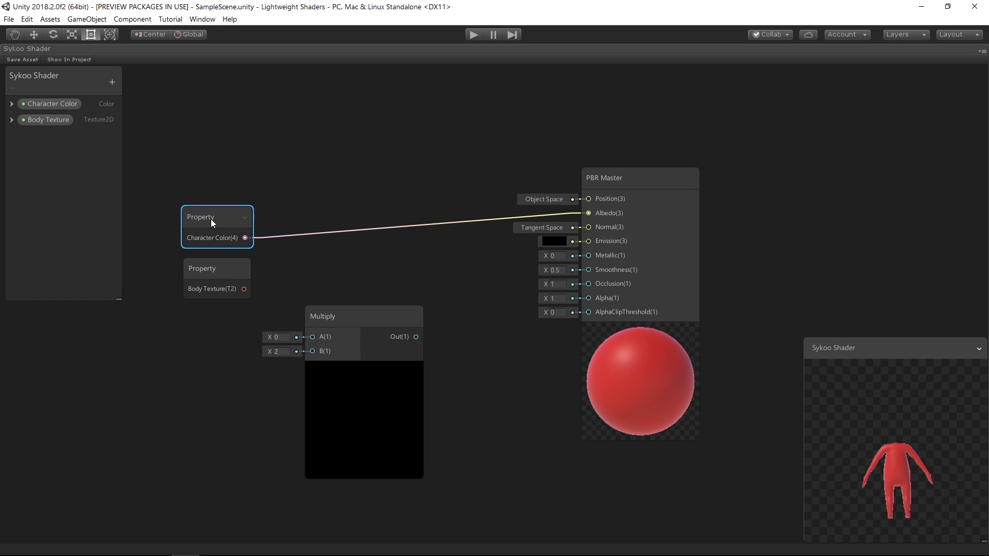
- Delete the Character Color–Albedo wire and place Multiply between the properties and PBR Master
right_click(289, 239)
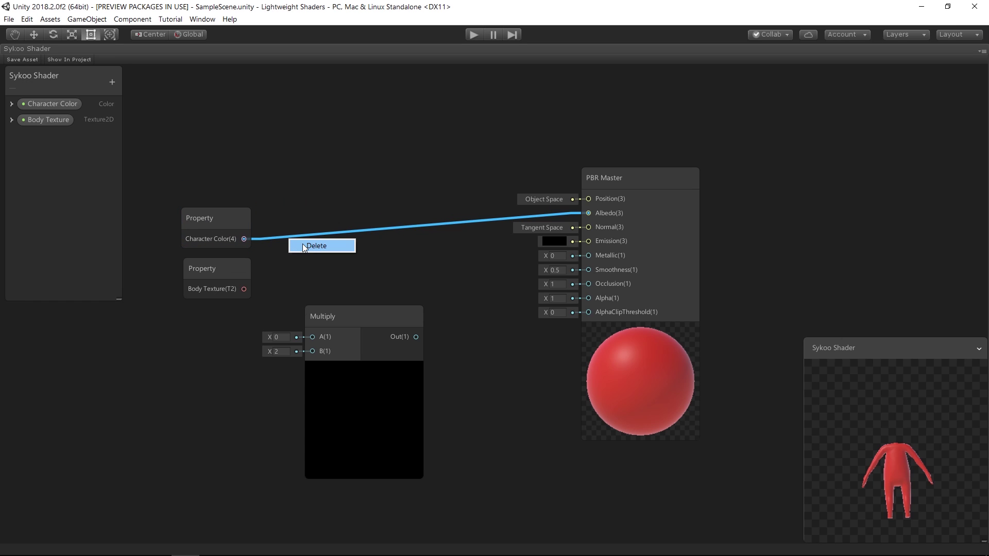
click(303, 245)
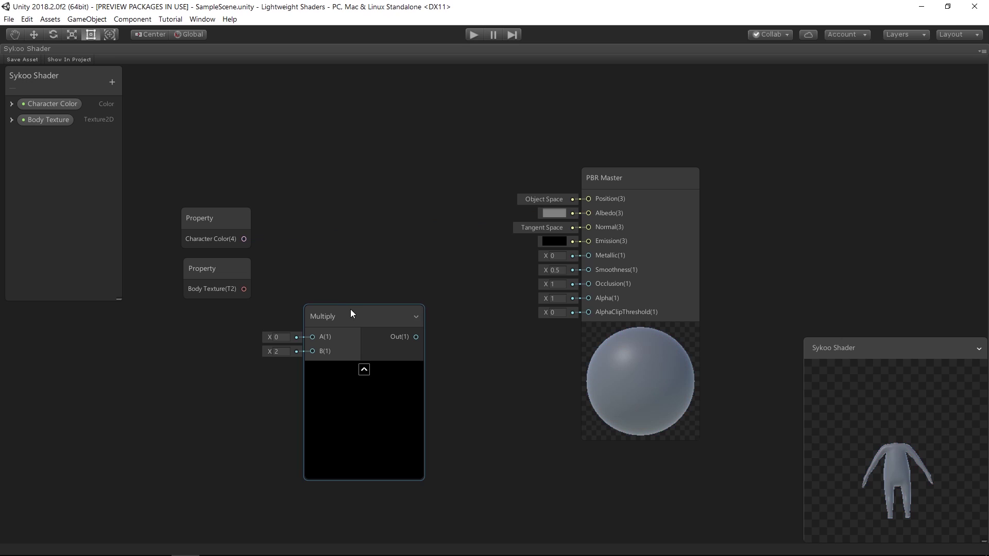
drag(351, 315, 435, 199)
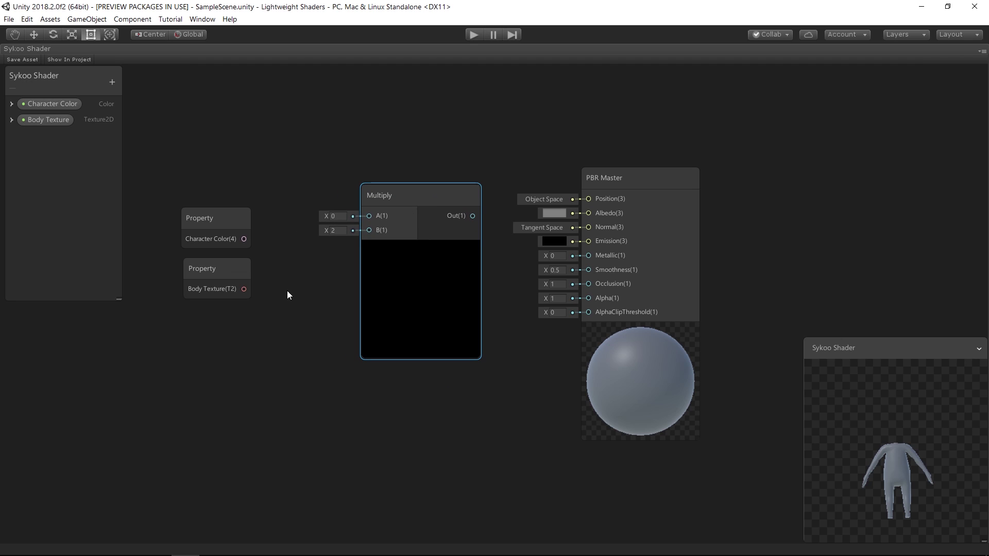
drag(287, 291, 231, 192)
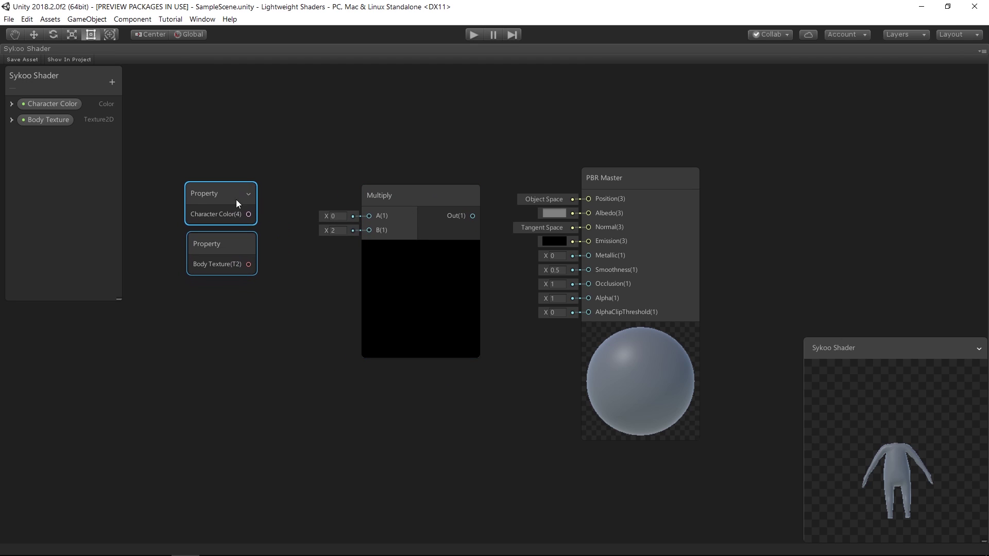
middle_drag(302, 294, 377, 271)
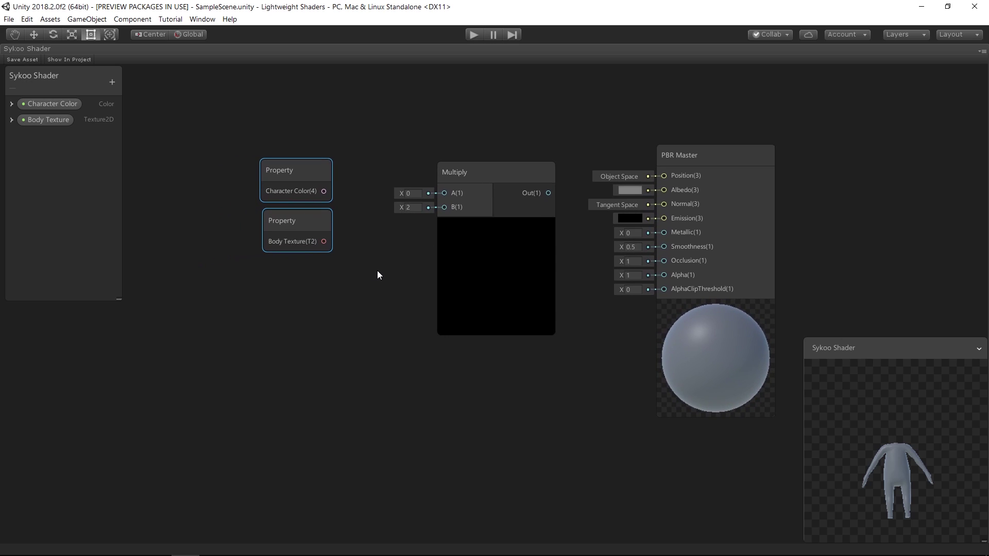
click(377, 275)
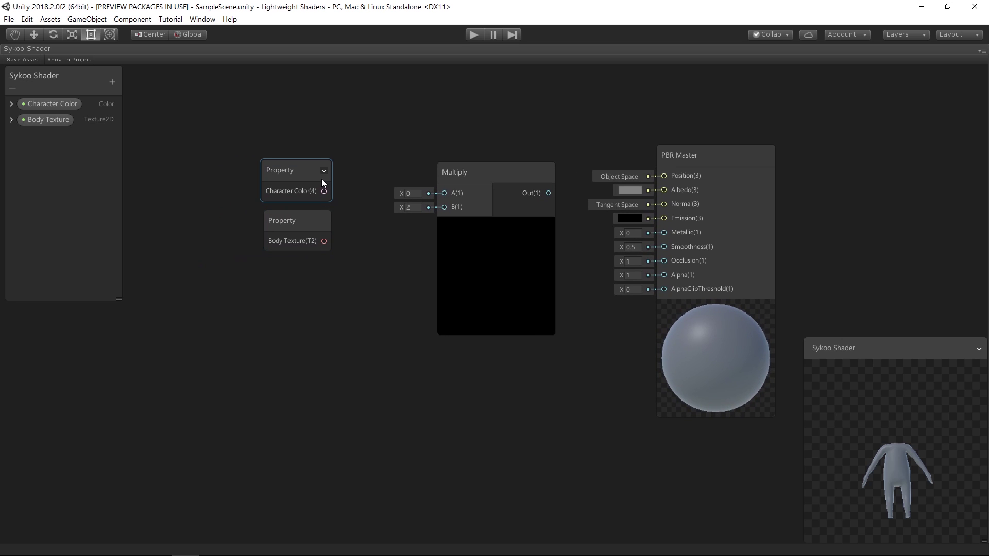
drag(326, 240, 441, 195)
click(349, 239)
drag(326, 241, 438, 215)
click(346, 243)
click(310, 246)
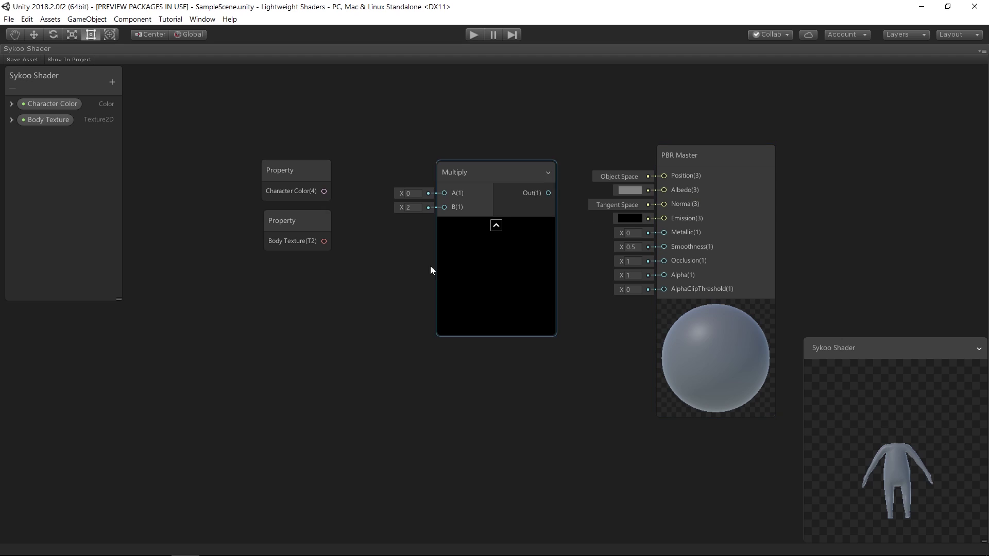
click(253, 303)
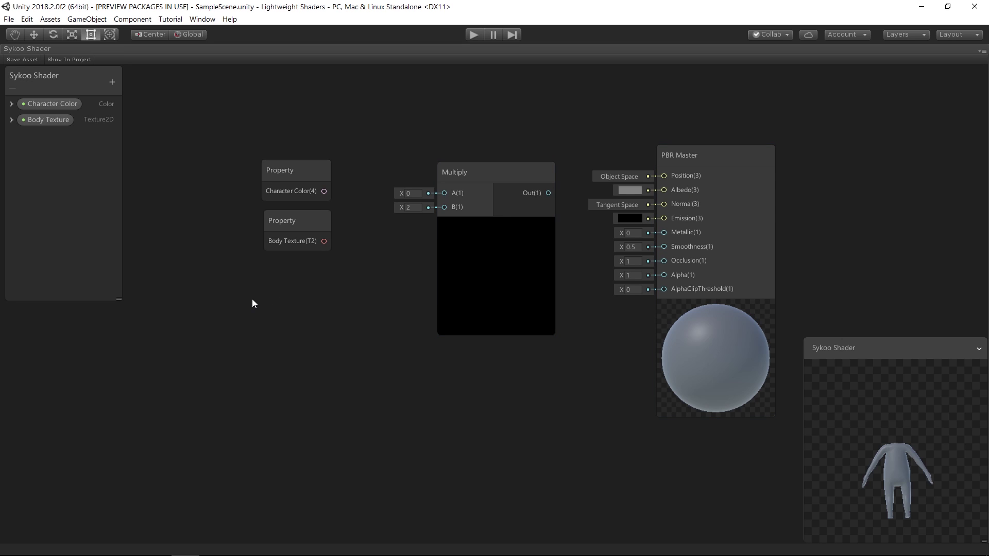
click(309, 250)
click(311, 246)
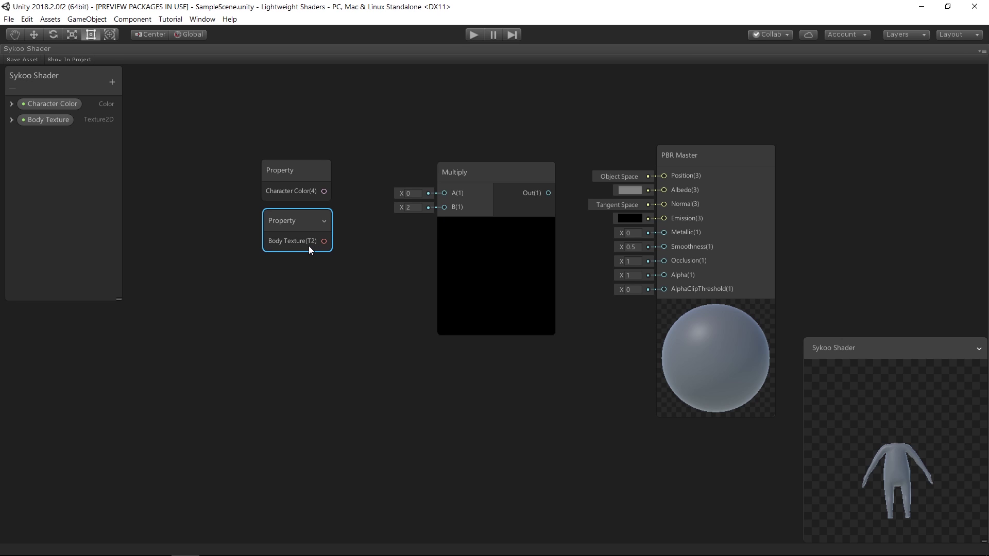
click(696, 197)
- Add a Sample Texture 2D node fed by Body Texture and arrange the nodes
drag(324, 241, 348, 288)
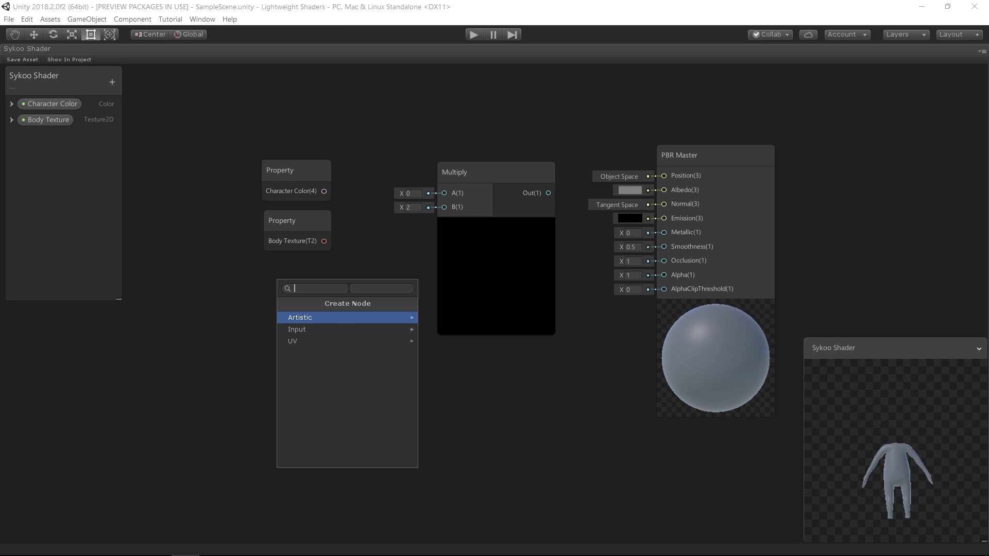
text(sample)
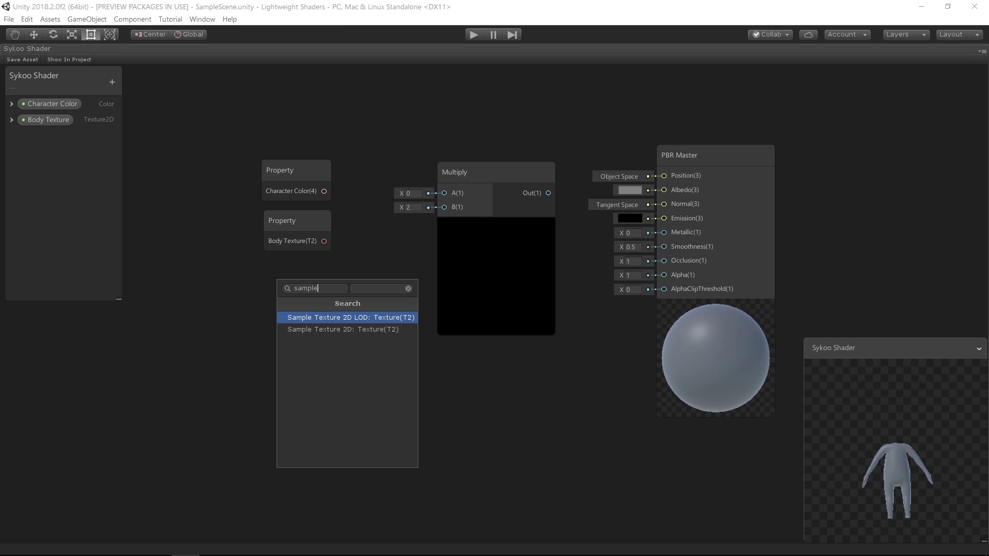
click(369, 330)
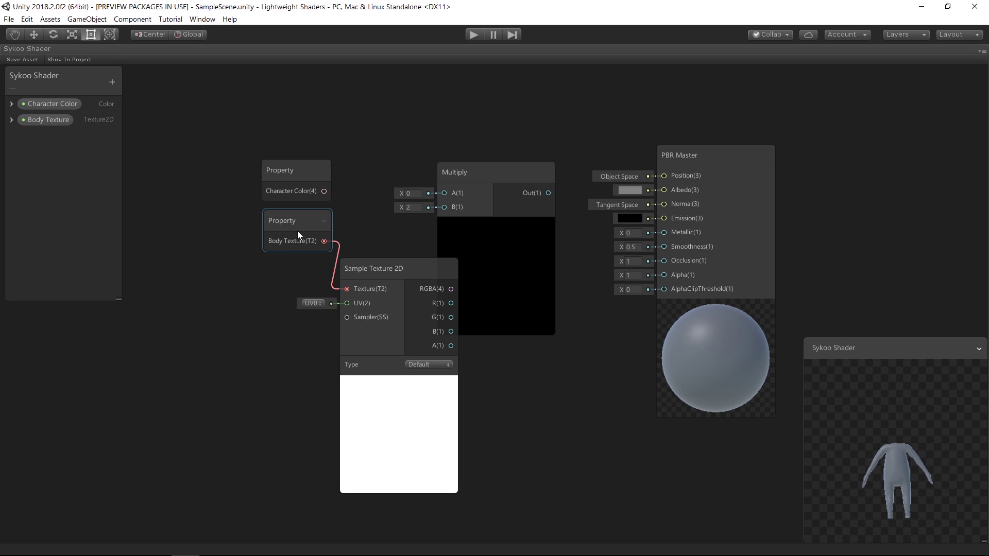
drag(335, 249, 180, 168)
drag(381, 272, 295, 247)
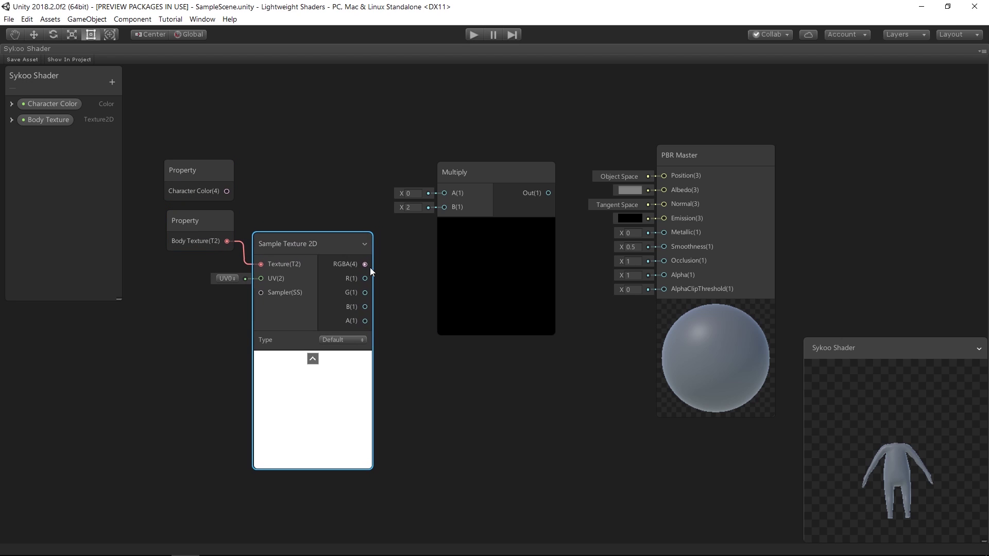
click(385, 266)
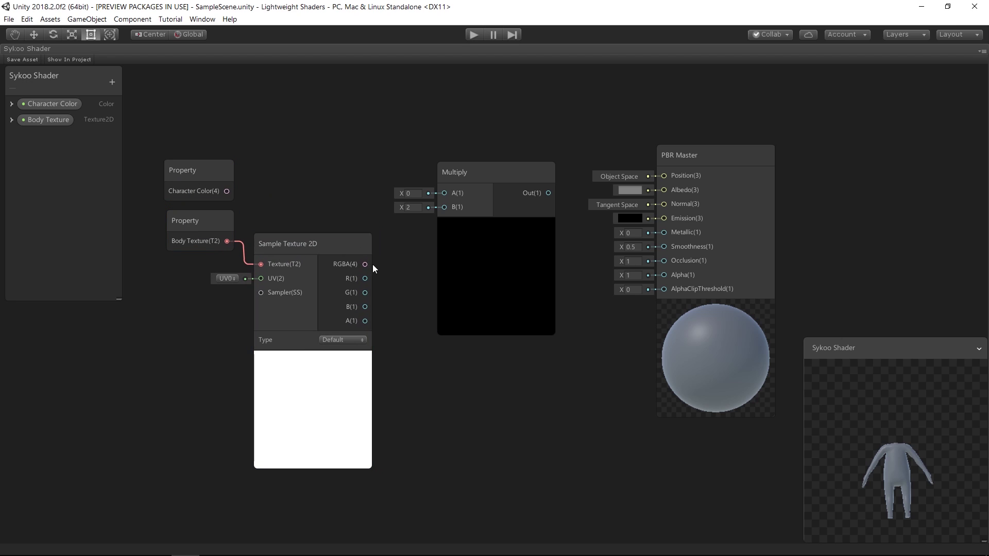
- Wire sampled RGBA to Multiply B, Character Color to A, and Multiply Out to Albedo
drag(364, 264, 444, 207)
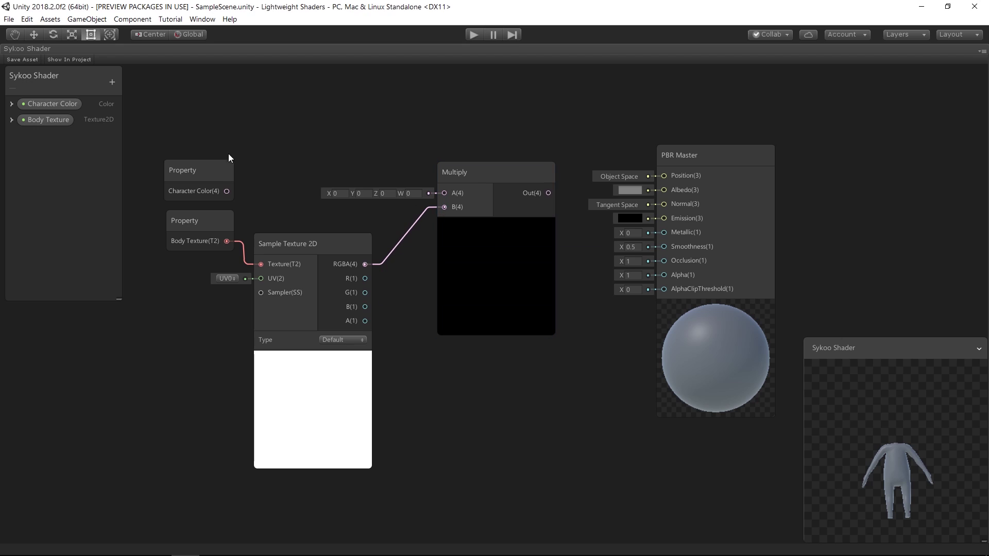
drag(227, 191, 444, 193)
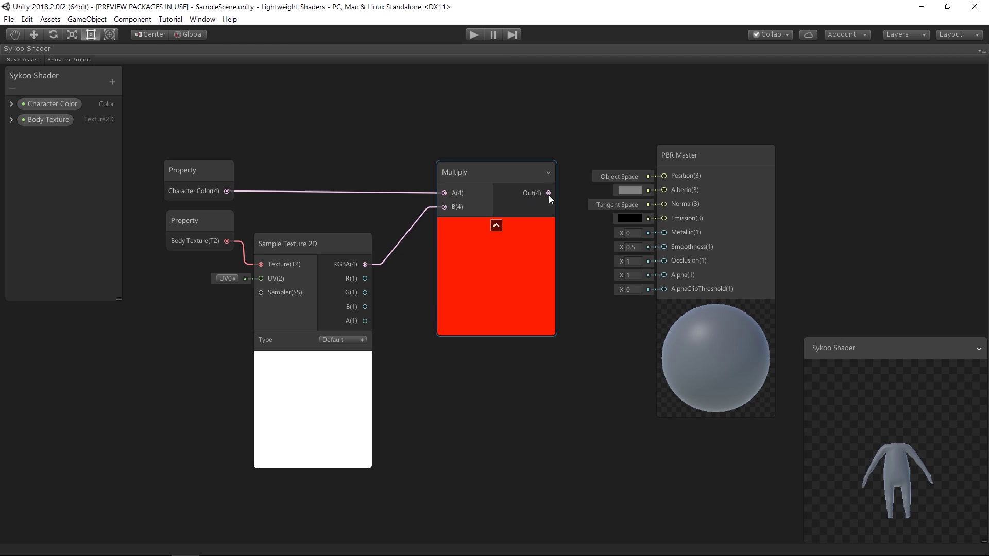
drag(548, 193, 664, 190)
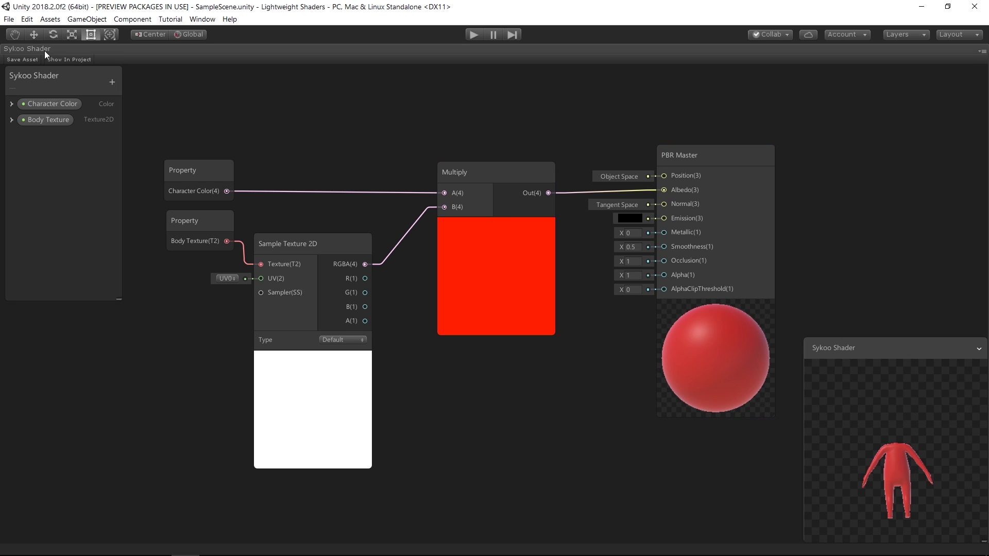
mouse_move(885, 439)
mouse_down()
mouse_move(839, 388)
mouse_move(876, 437)
mouse_move(923, 452)
mouse_move(889, 450)
mouse_up()
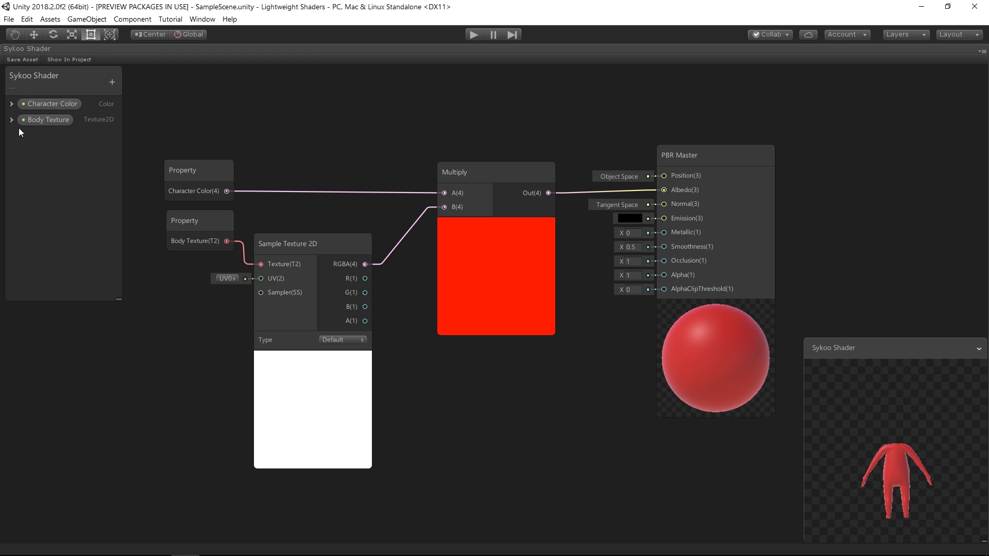
click(177, 241)
mouse_move(524, 380)
middle_down()
mouse_move(506, 364)
mouse_move(510, 376)
middle_up()
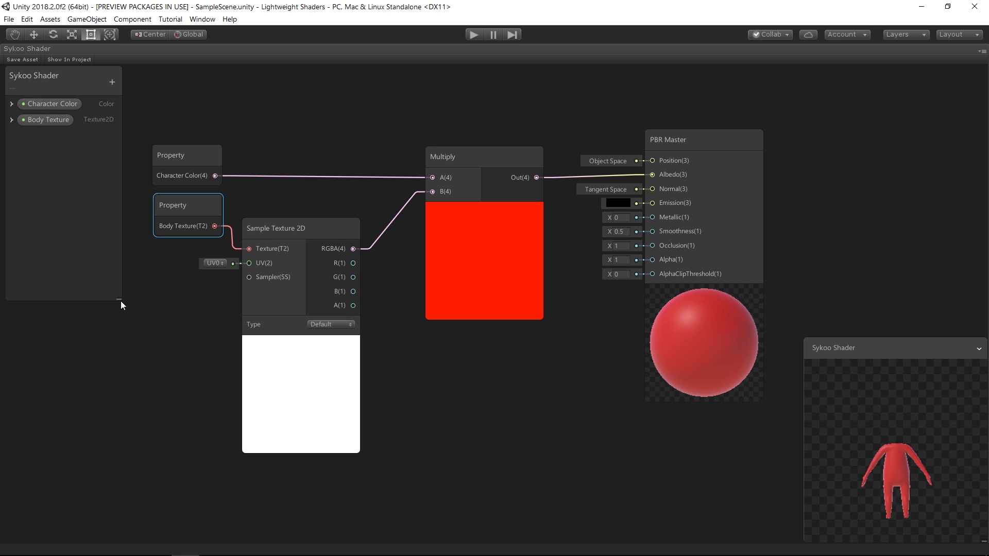
drag(121, 301, 129, 258)
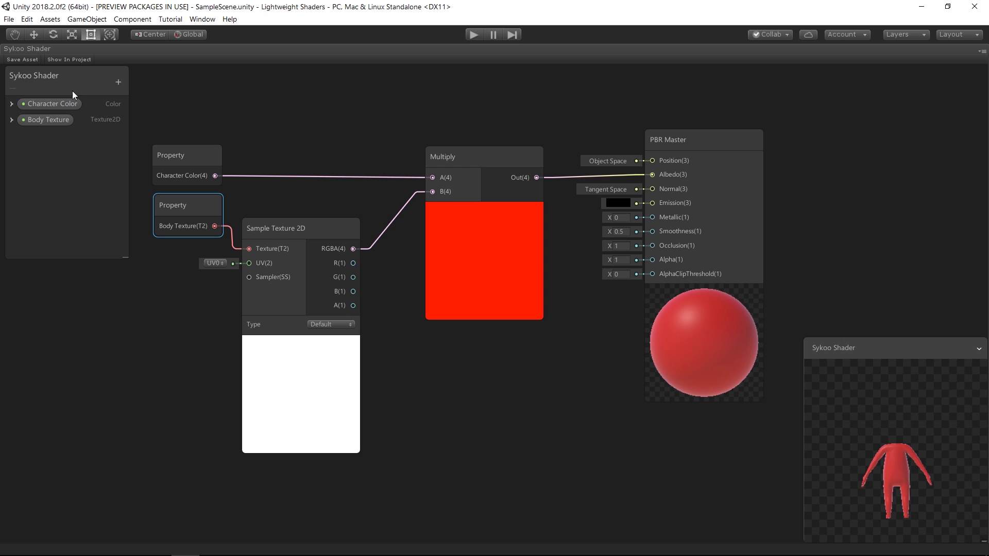
middle_drag(137, 230, 158, 202)
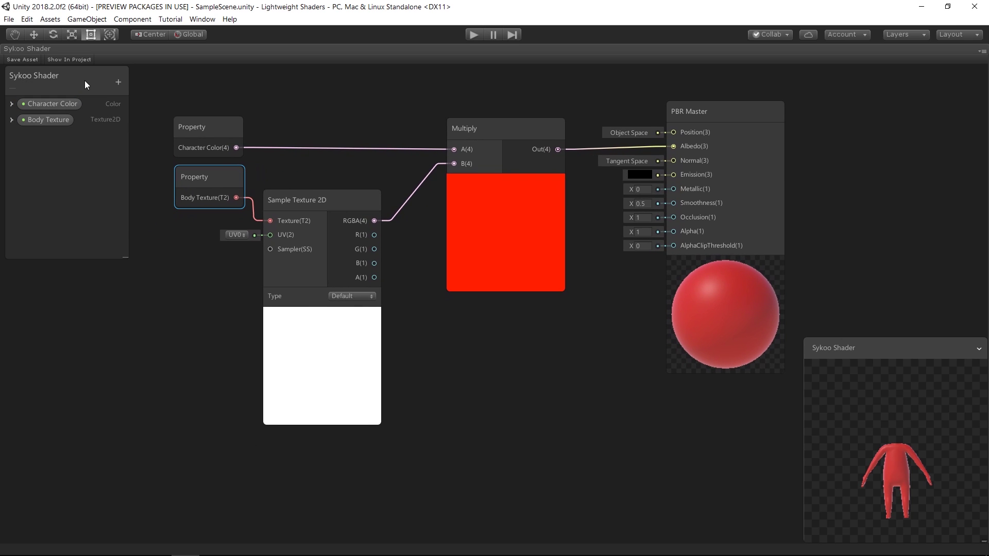
- Save the shader asset, restore the normal layout, and select the C_man_1_FBX2013 character mesh
click(36, 56)
double_click(39, 50)
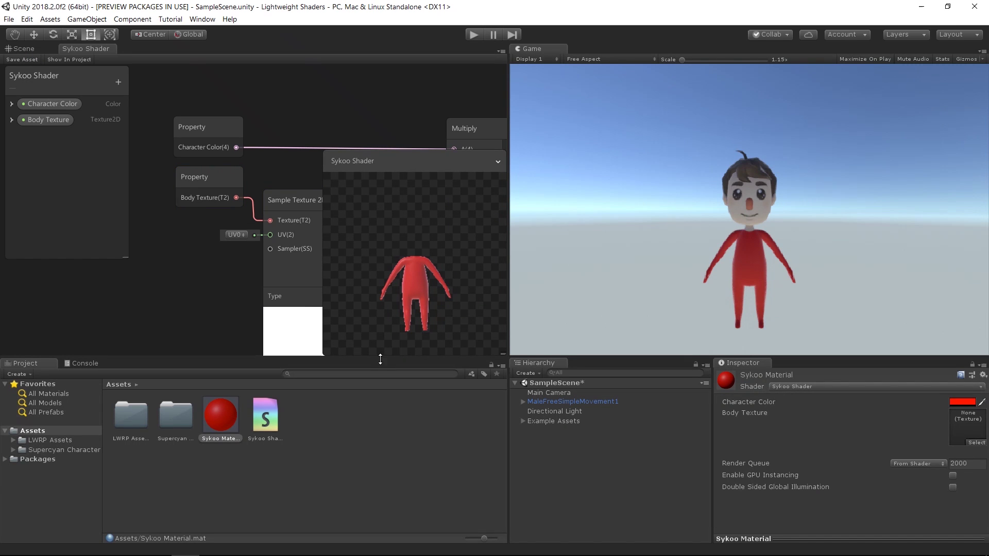
click(536, 402)
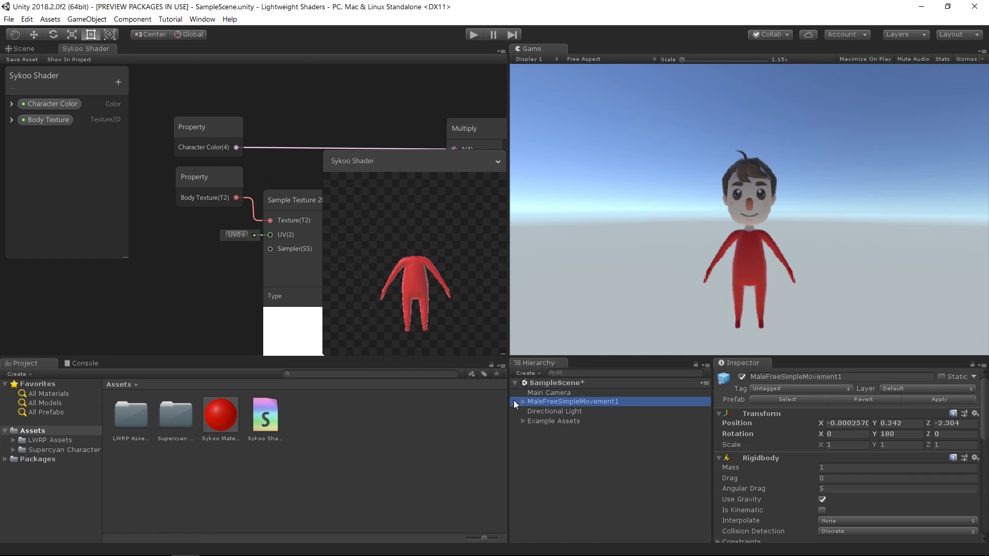
click(521, 402)
click(563, 421)
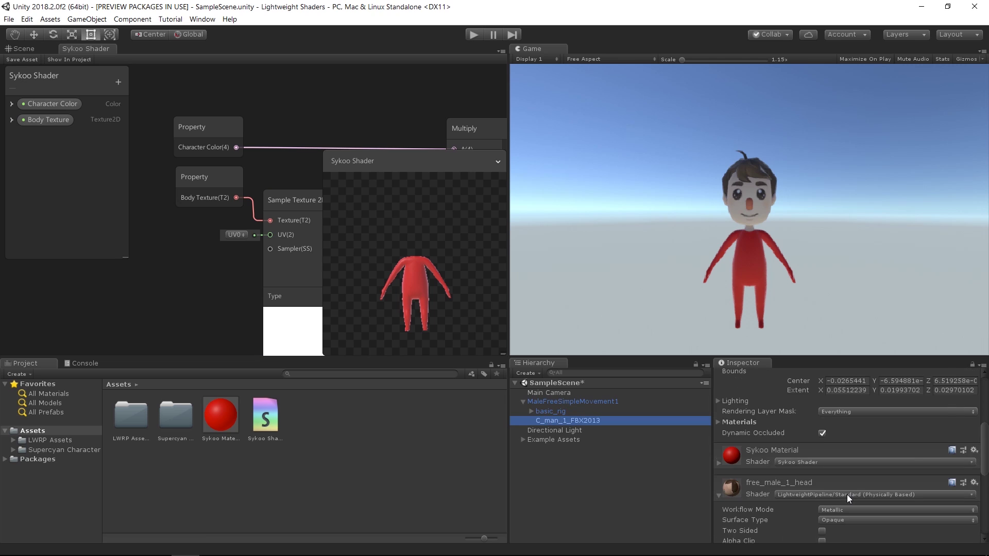
- Assign the character's body texture to the Sykoo Material's Body Texture slot
scroll(846, 494, down, 3)
scroll(847, 494, up, 2)
click(759, 463)
click(759, 457)
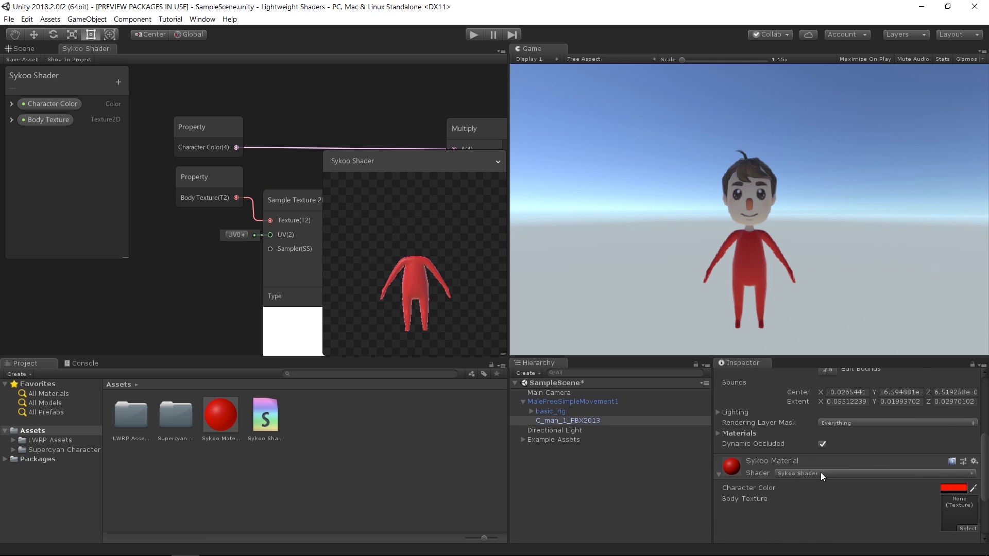
scroll(850, 471, down, 2)
click(968, 494)
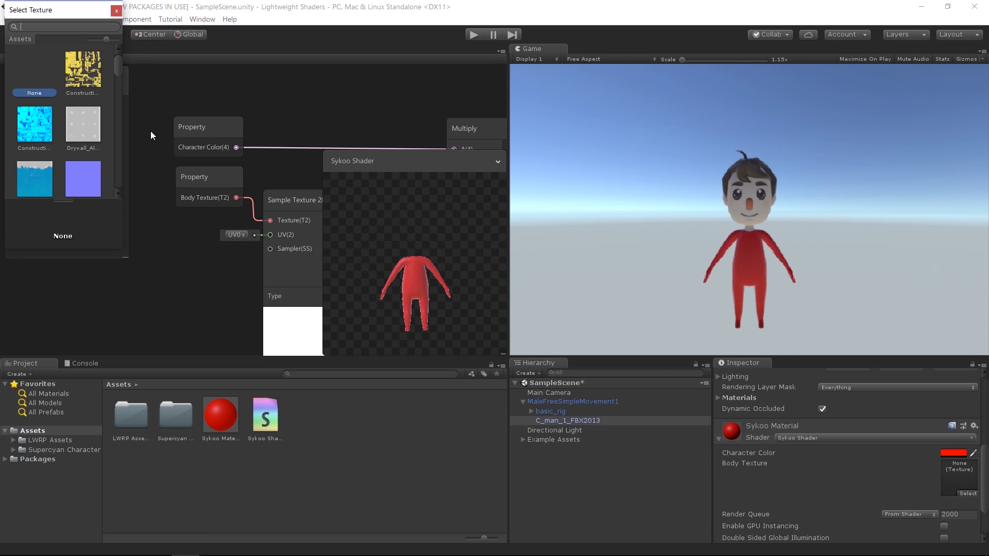
double_click(100, 100)
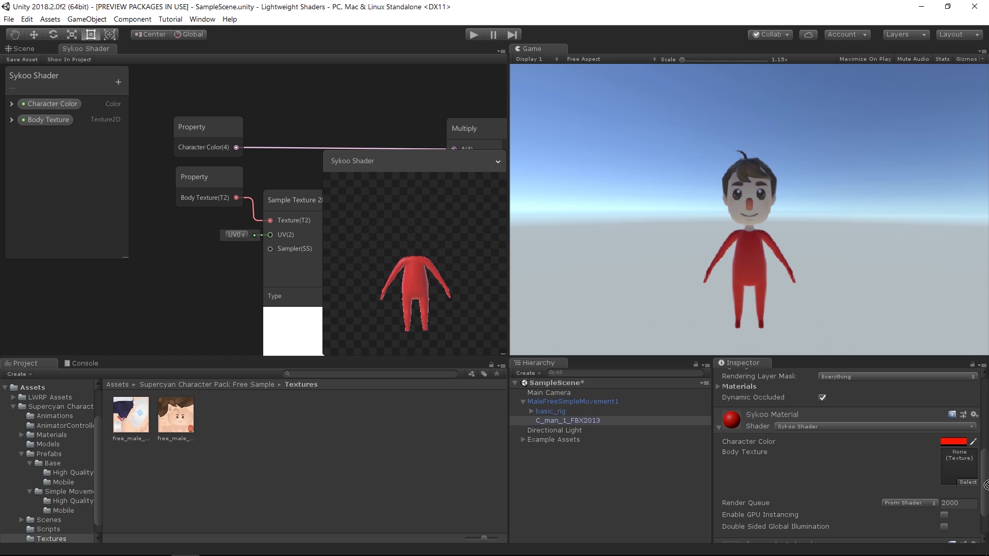
drag(987, 485, 963, 479)
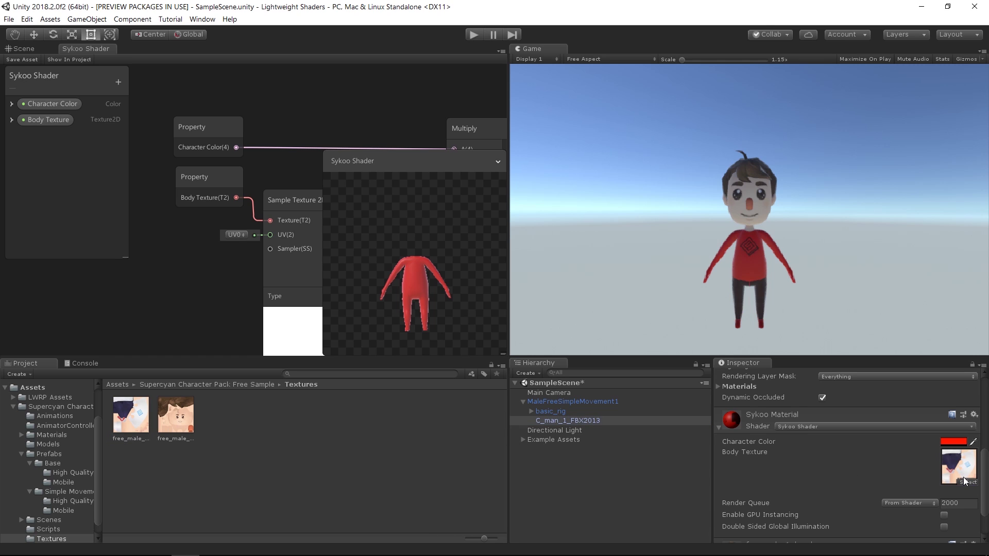
- Change the Character Color from red to green (00FF92)
click(953, 441)
mouse_move(237, 160)
mouse_down()
mouse_move(220, 152)
mouse_move(154, 165)
mouse_move(187, 286)
mouse_move(144, 208)
mouse_move(153, 178)
mouse_up()
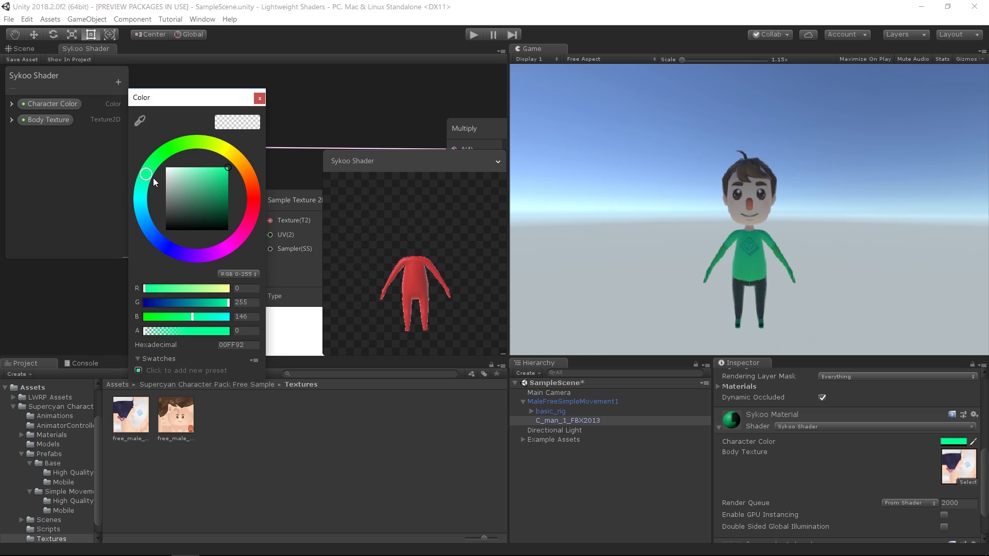
click(259, 98)
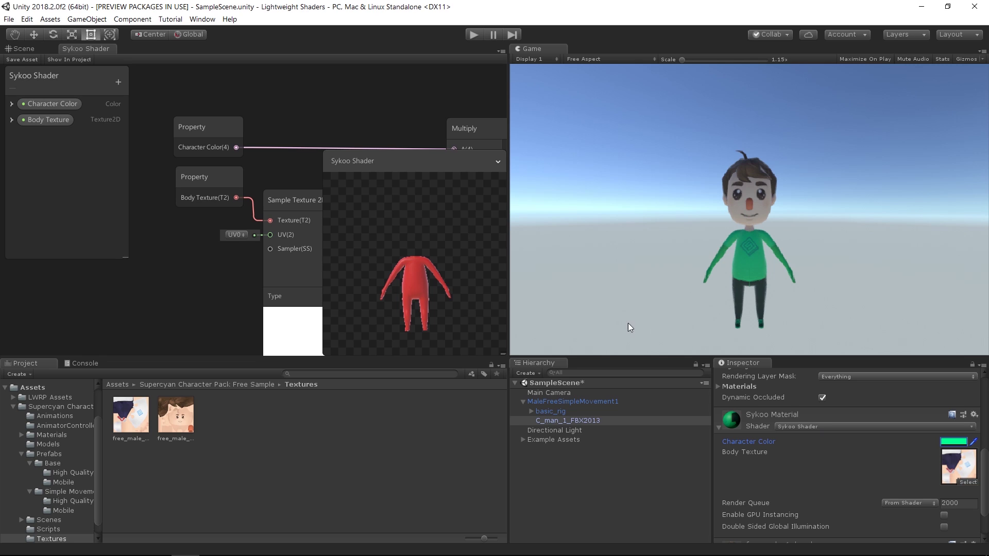
- Maximize the Sykoo Shader graph and browse the Utility > Logic nodes in Create Node
double_click(105, 50)
scroll(432, 290, down, 2)
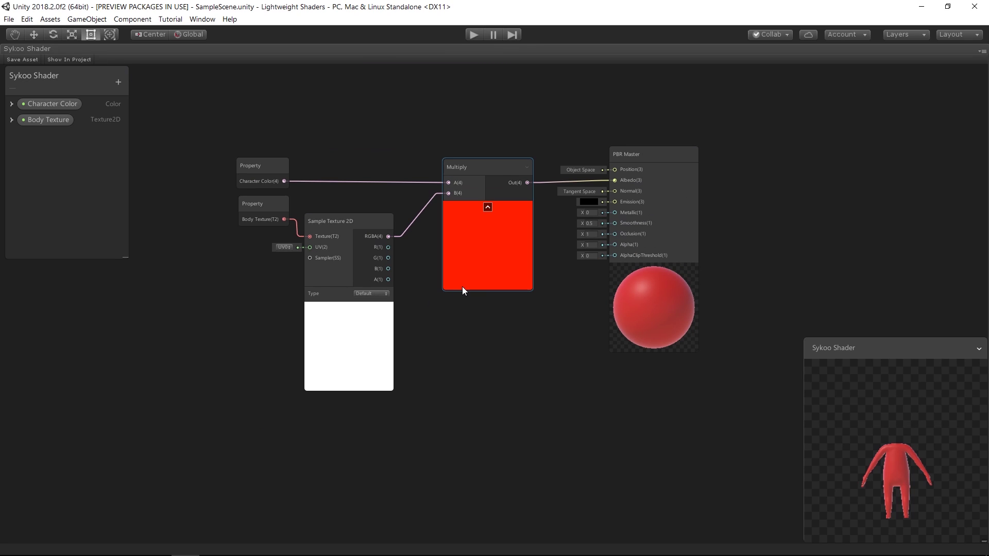
right_click(427, 367)
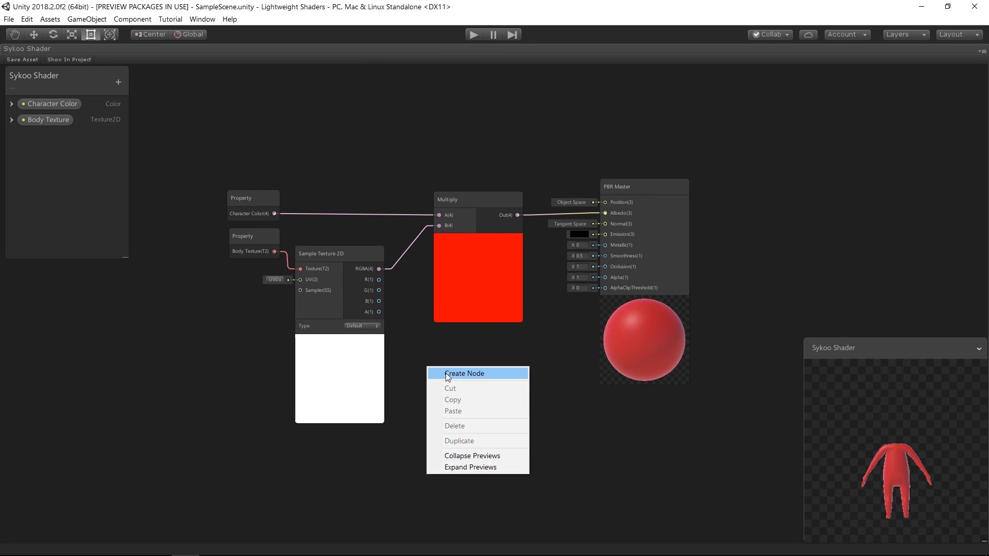
click(446, 373)
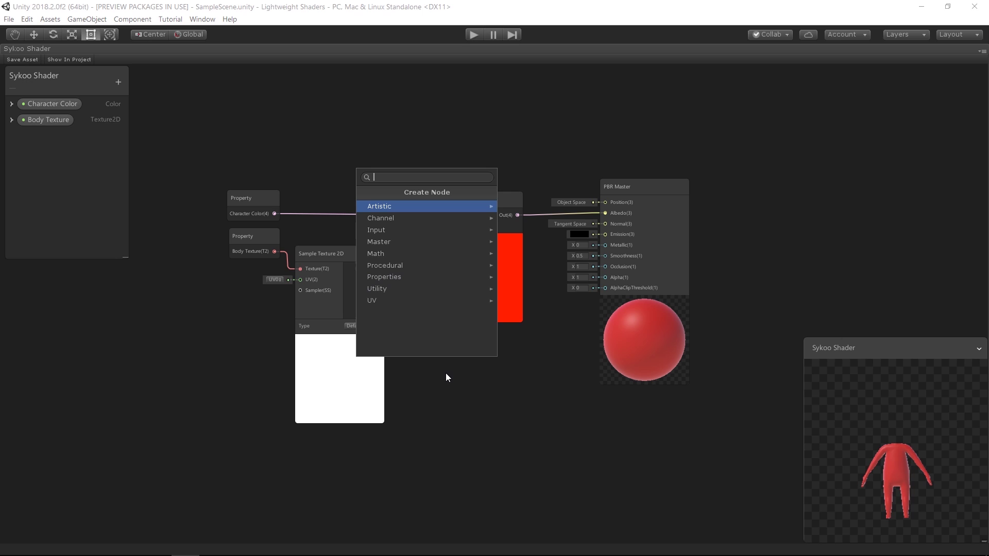
click(407, 290)
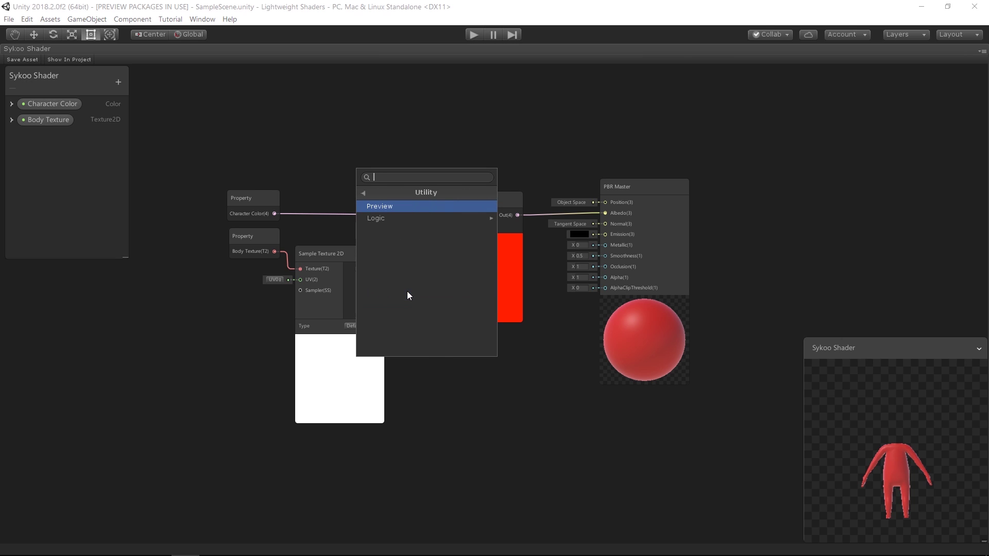
click(401, 221)
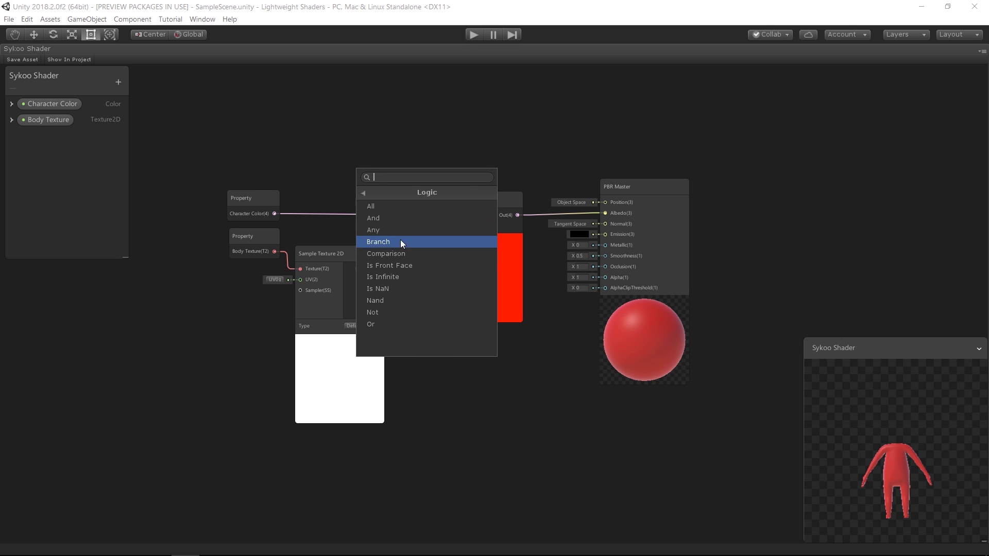
click(365, 194)
click(364, 195)
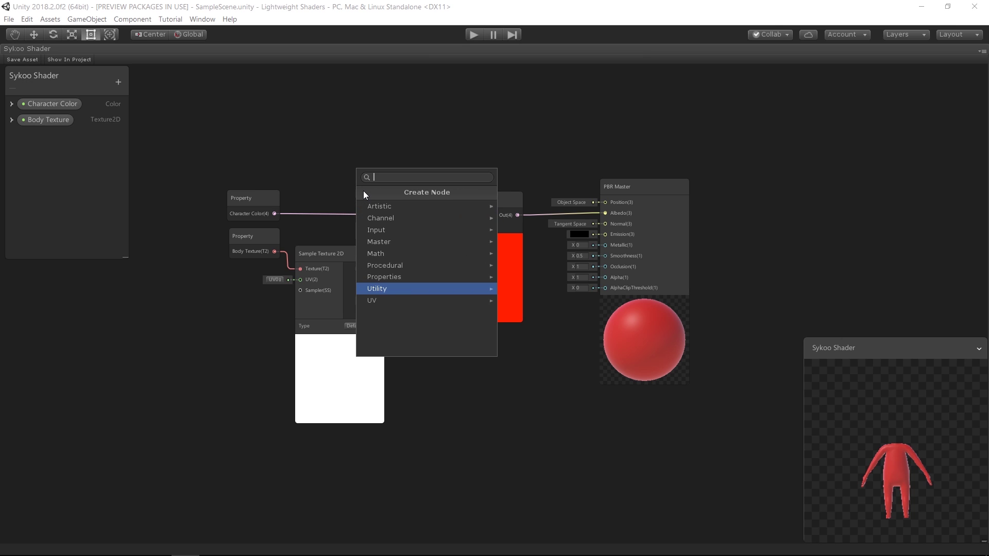
- Browse the Procedural > Shape nodes, then close node creation and PBR Master options without changes
click(402, 264)
click(415, 232)
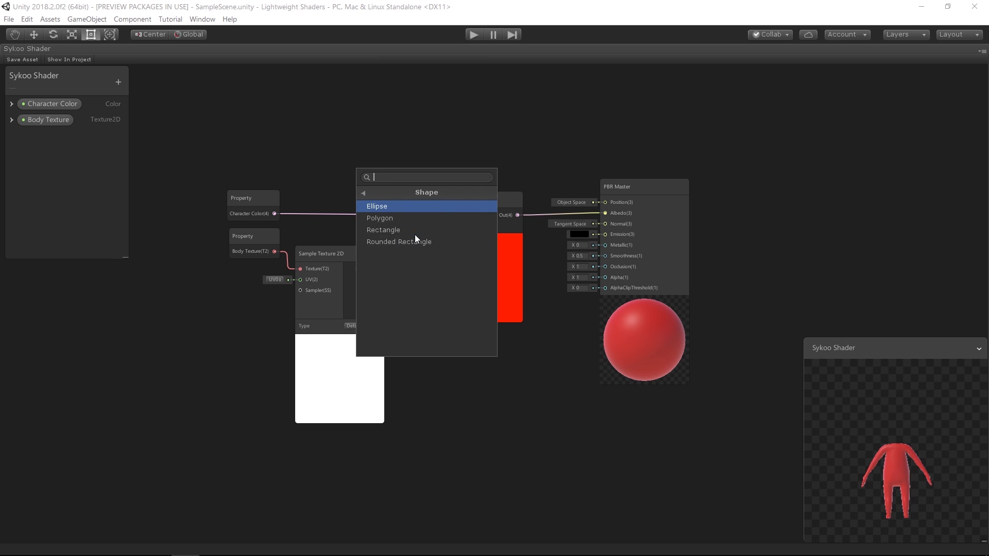
click(362, 193)
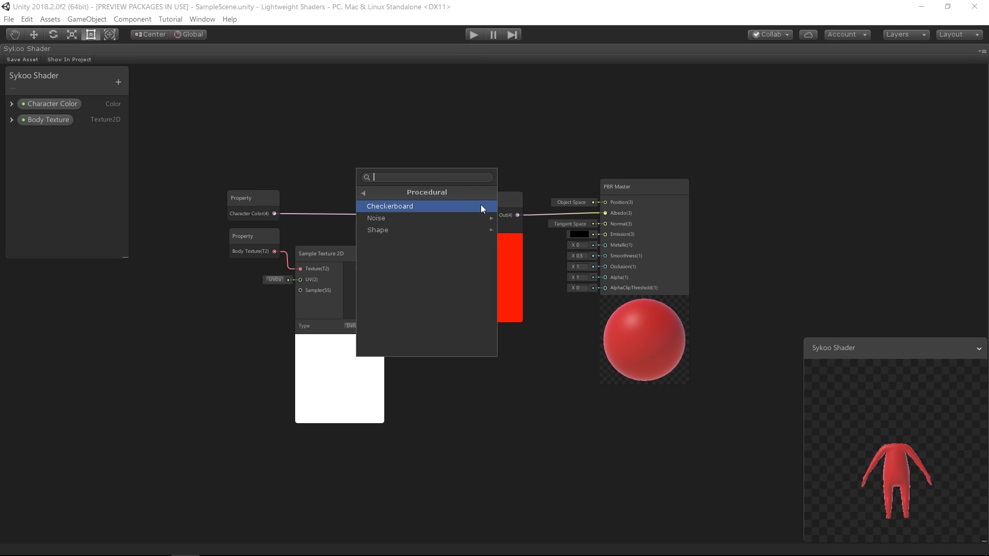
click(675, 184)
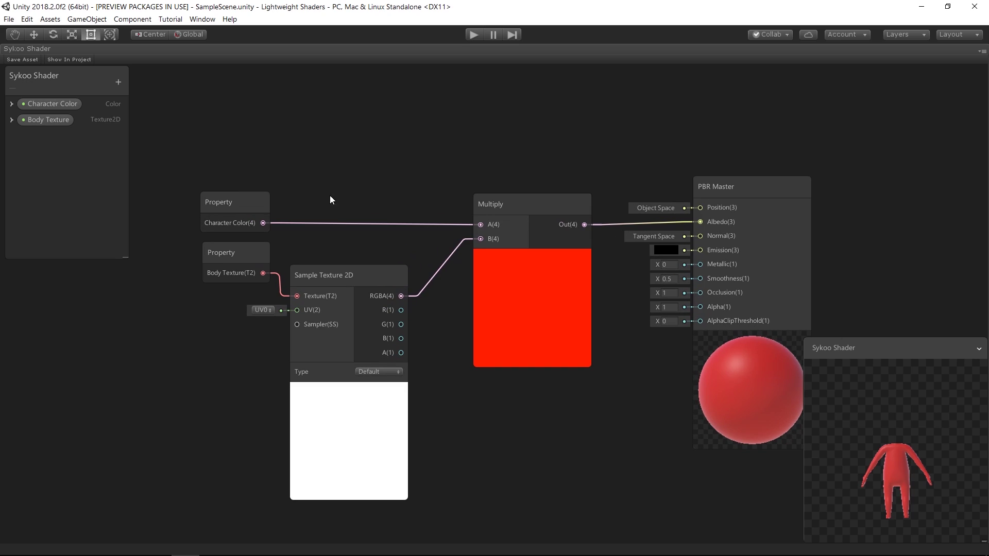
scroll(464, 242, up, 2)
right_click(710, 336)
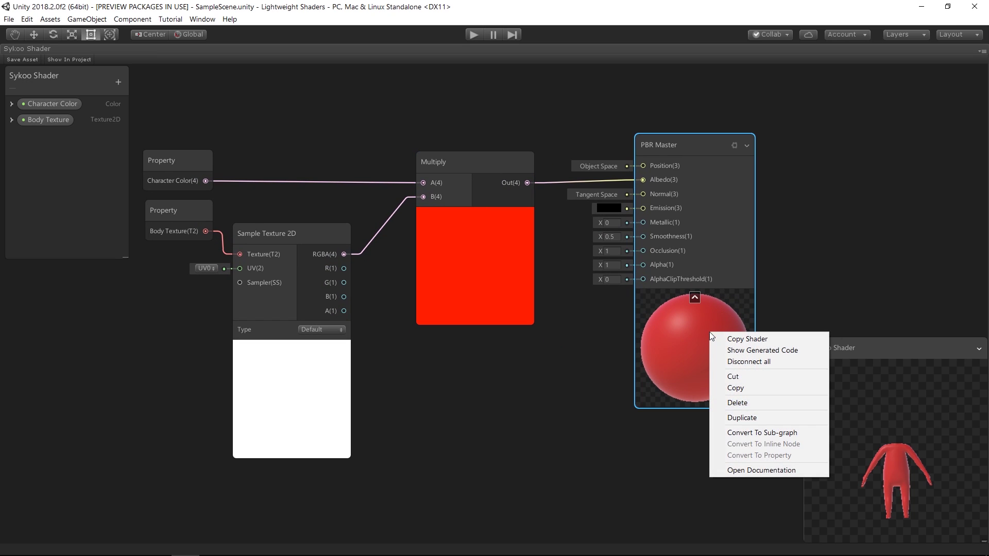
click(865, 215)
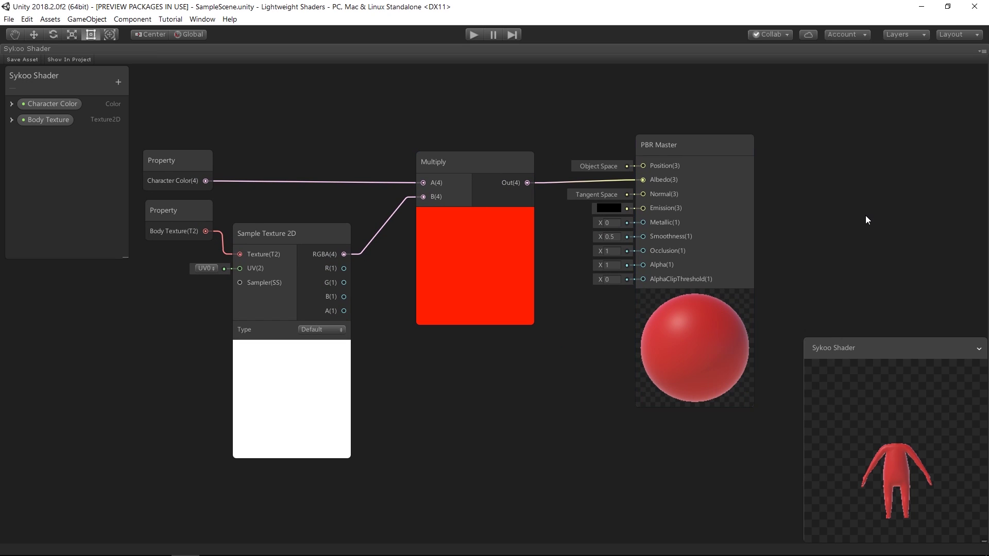
- Minimize Unity and stop the screen recording
click(912, 5)
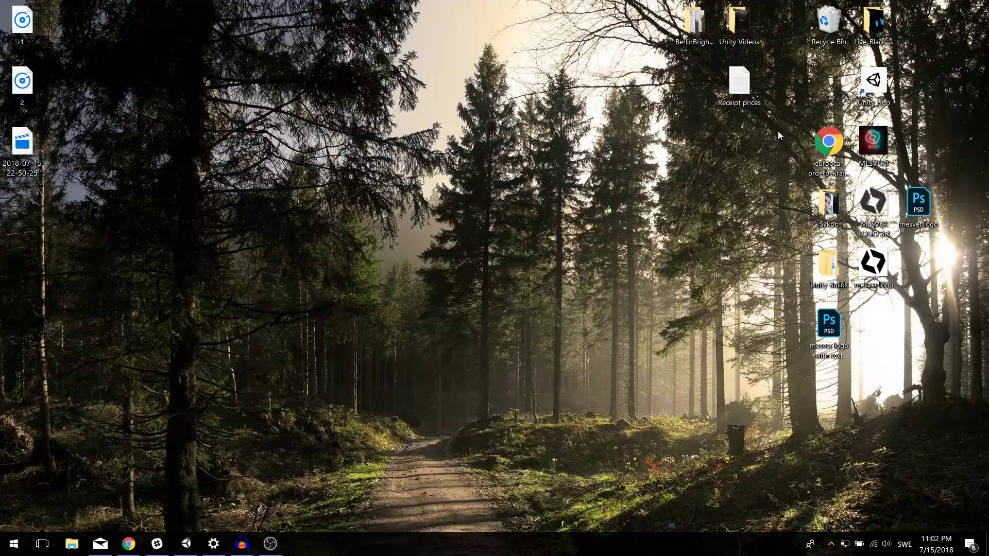
click(271, 543)
click(927, 490)
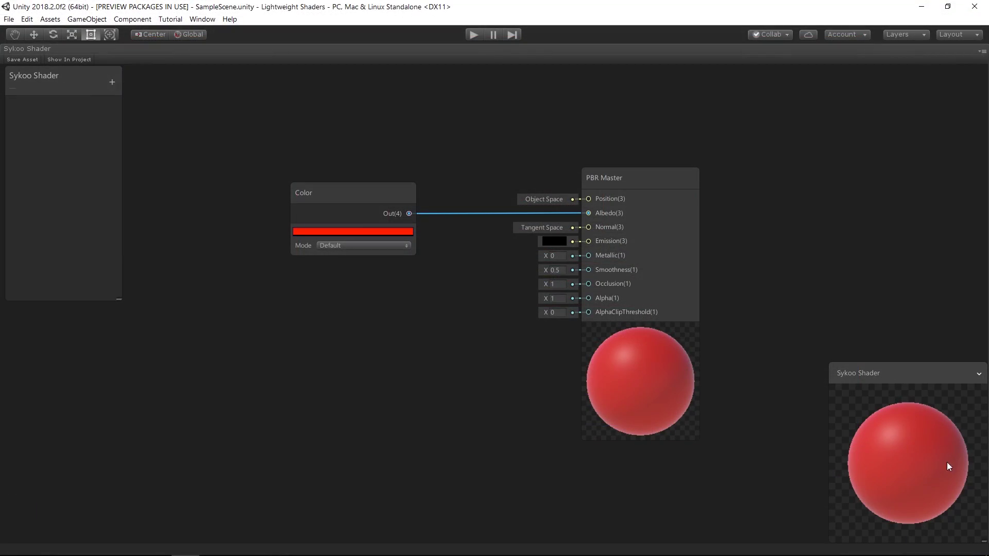